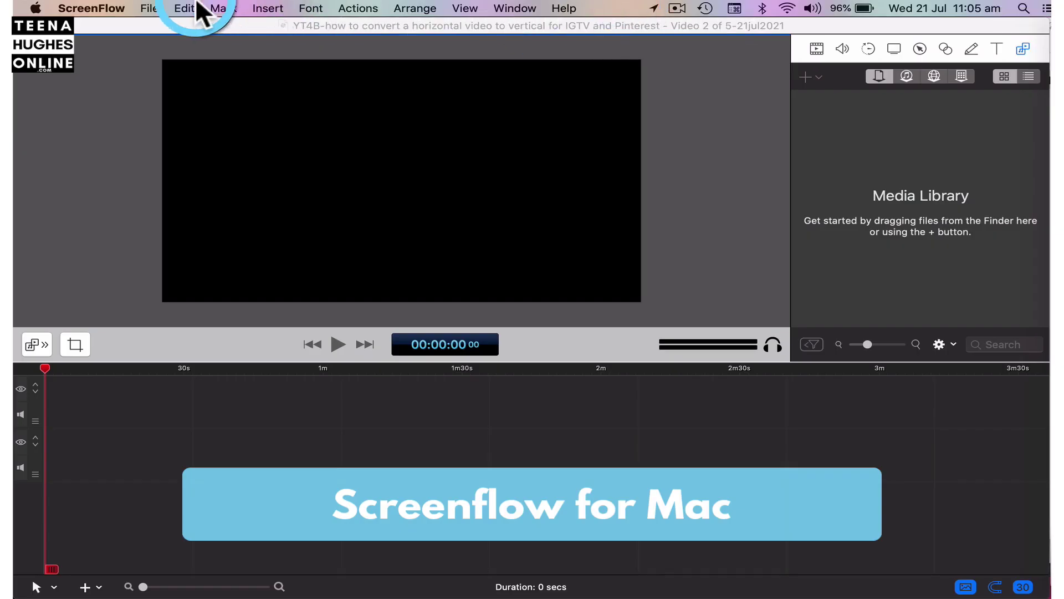
- Create a new document with a custom vertical canvas 1080 wide and 1920 high
left_click(149, 8)
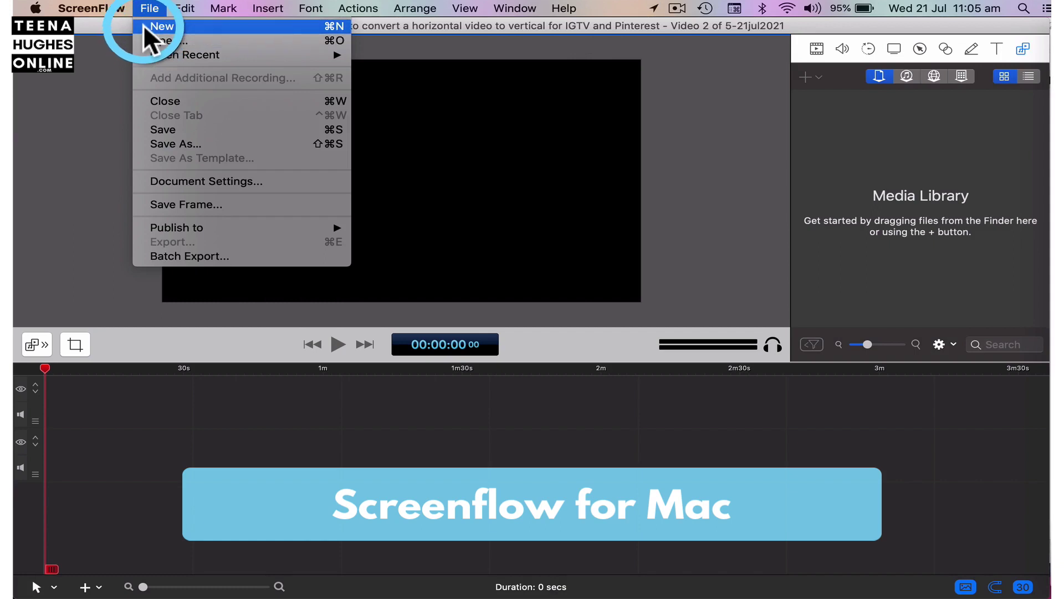
left_click(143, 26)
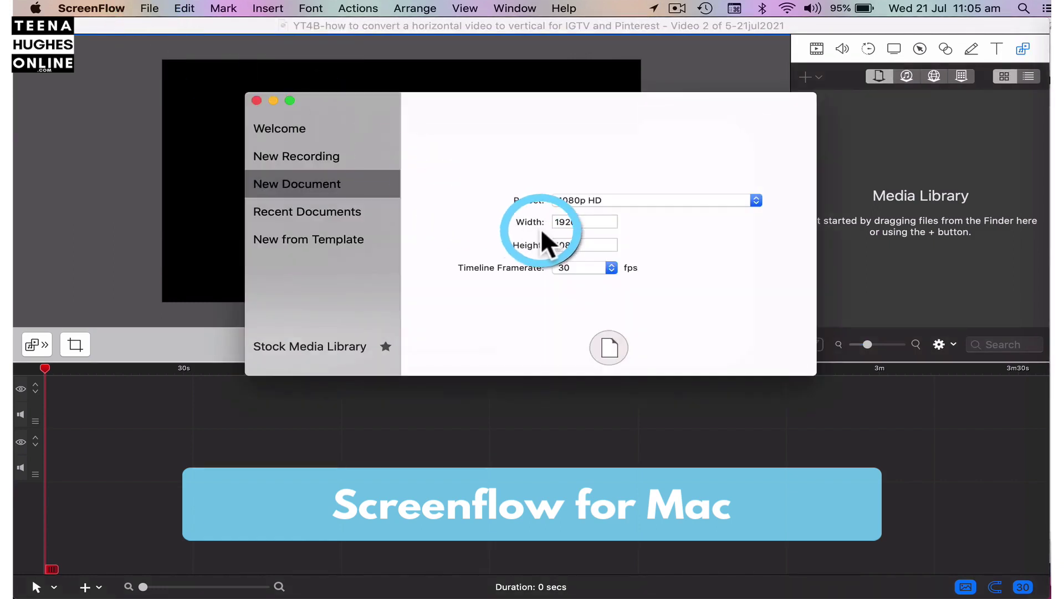
double_click(578, 221)
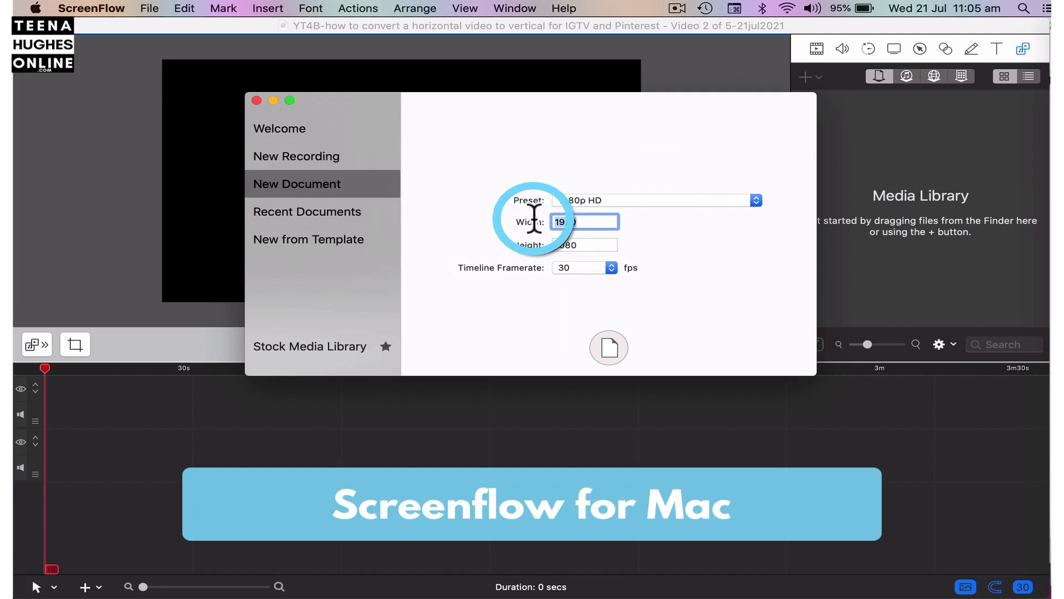
type("1080")
key("Tab")
type("1920")
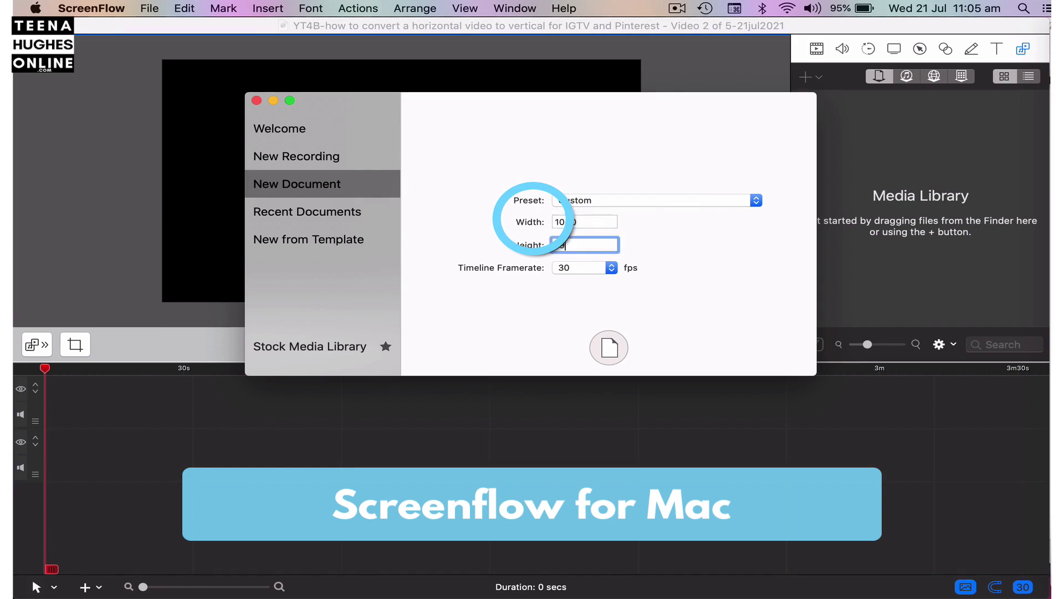
left_click(606, 341)
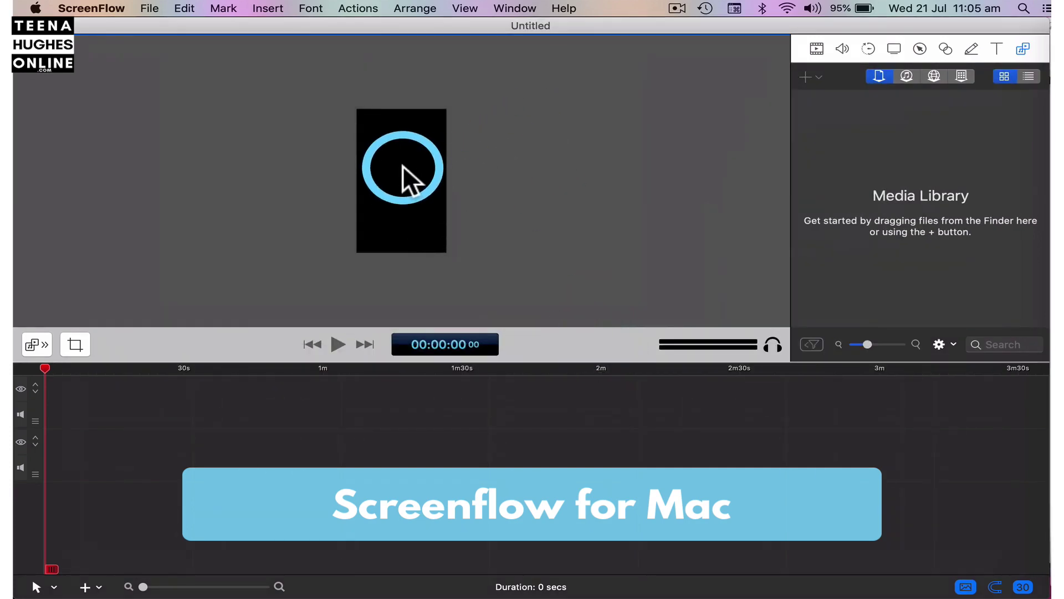
- Change the canvas background colour to Snow white and apply it
key("super+equal")
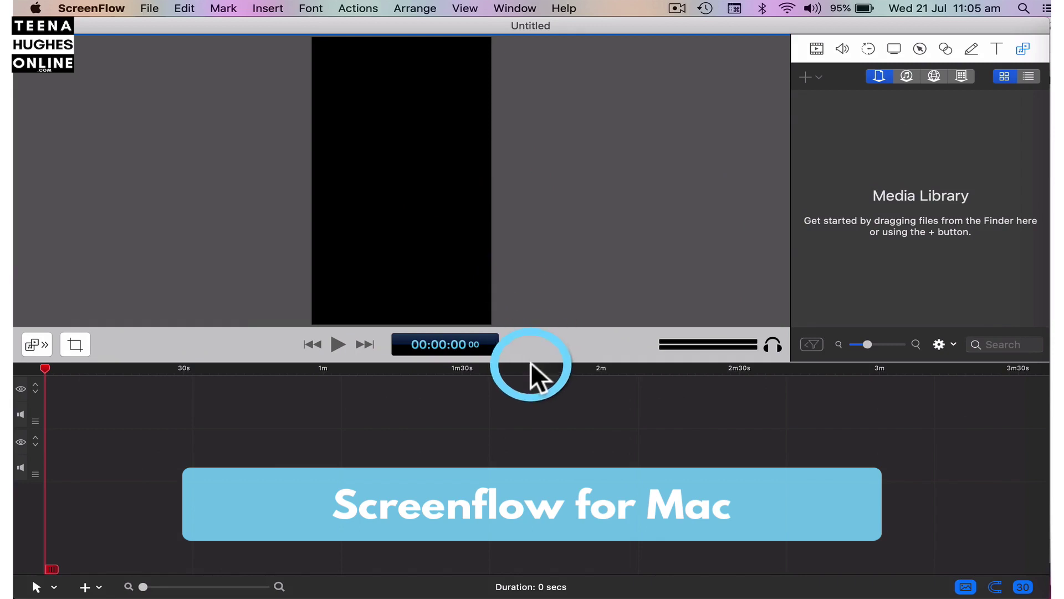
left_click_drag(528, 361, 525, 423)
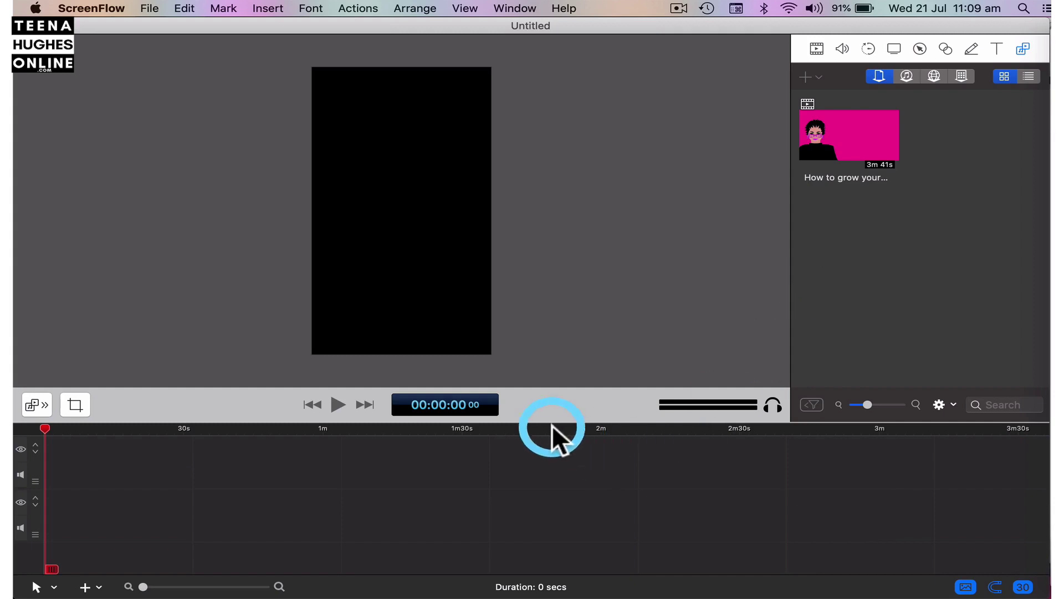
left_click(71, 403)
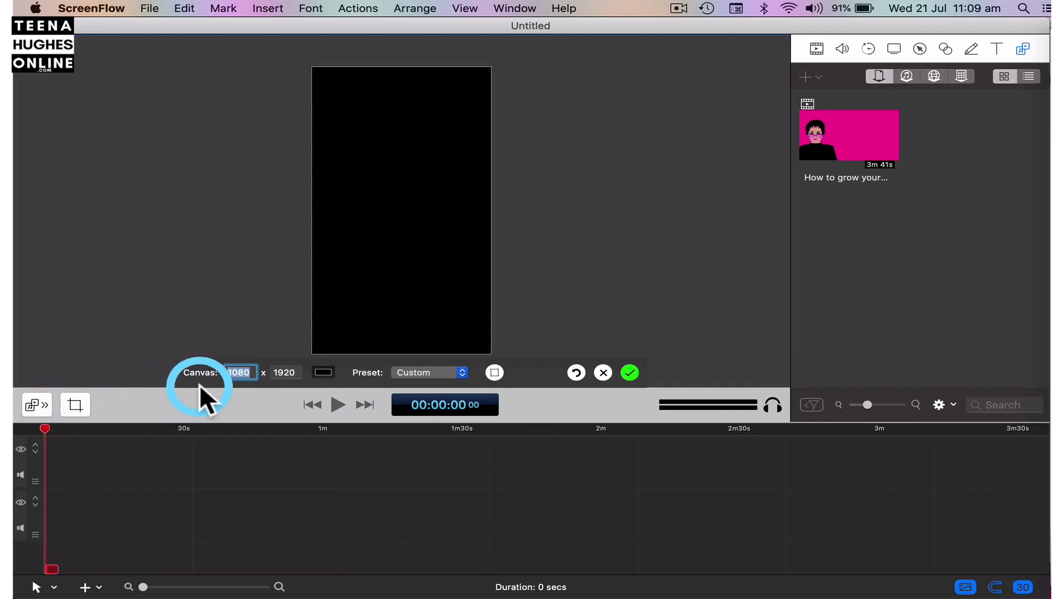
left_click(323, 372)
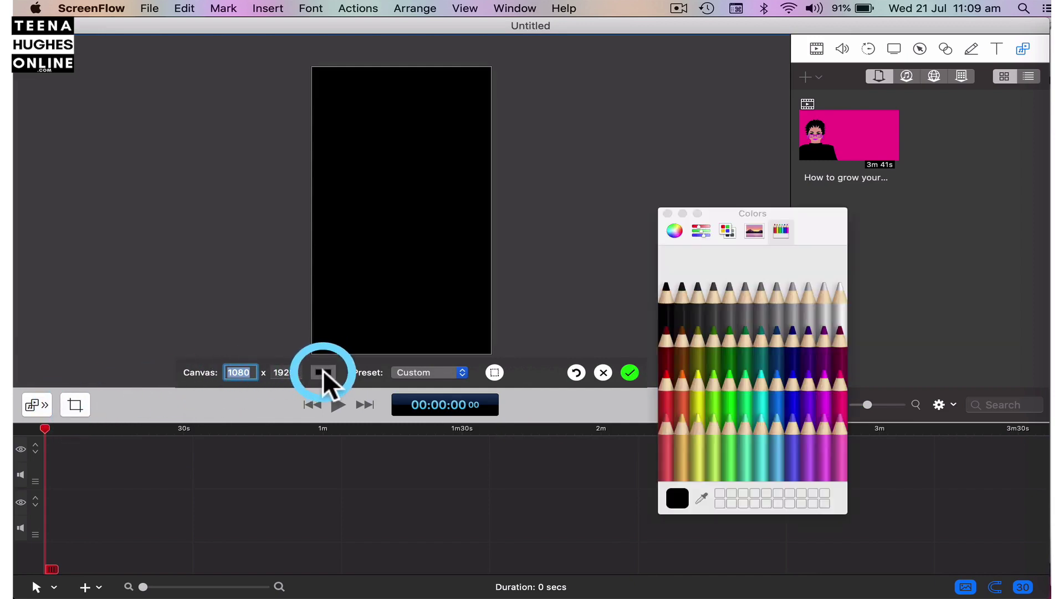
left_click(838, 293)
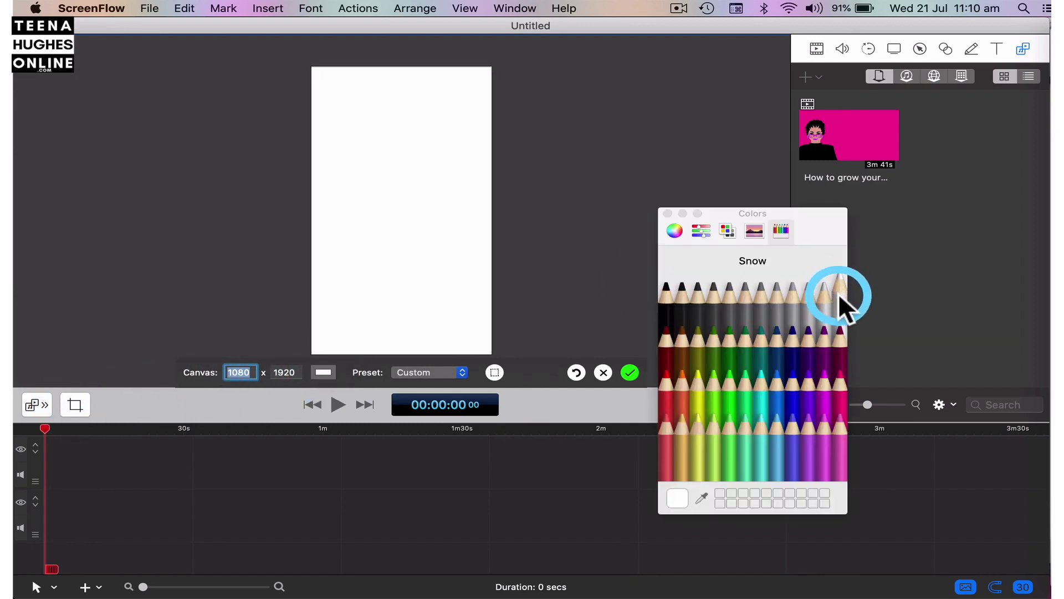
left_click(629, 372)
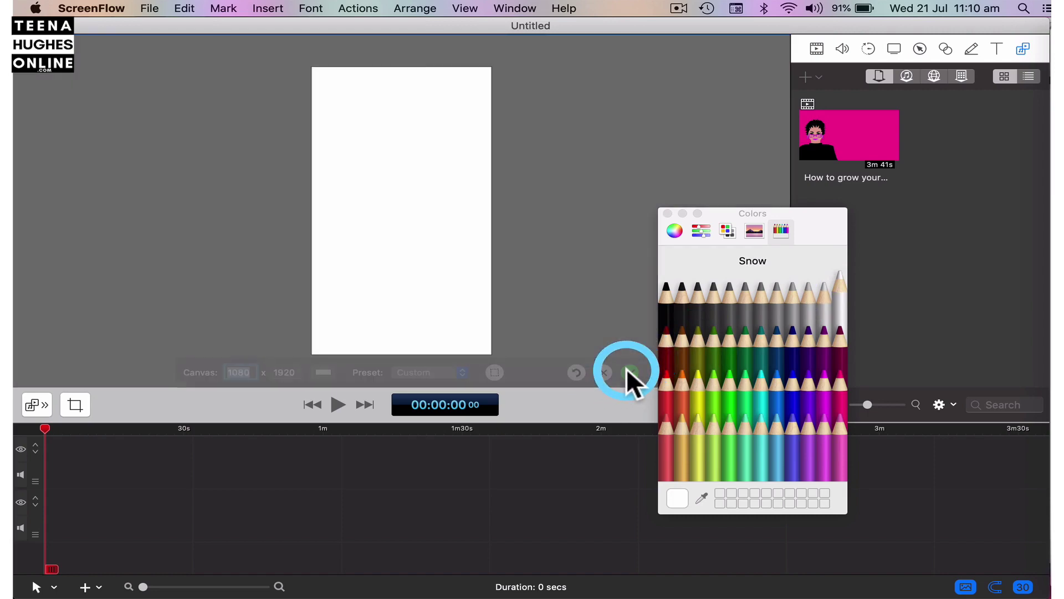
left_click(668, 214)
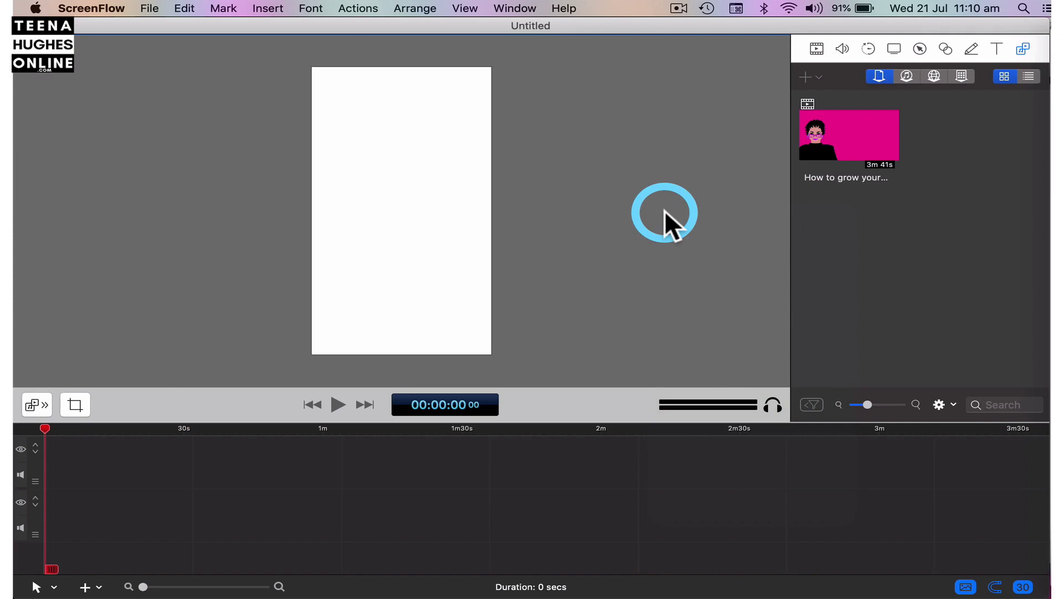
- Place the "How to grow your youtube channel faster" clip at the start of the timeline and fit it to the canvas width
left_click(843, 121)
left_click_drag(843, 122, 817, 468)
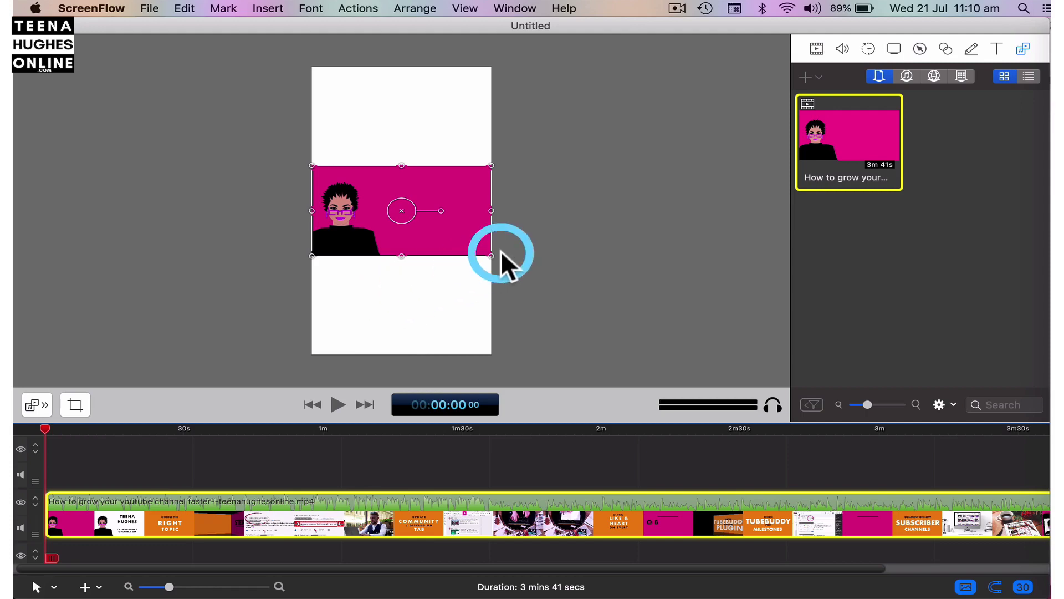
left_click_drag(490, 253, 387, 162)
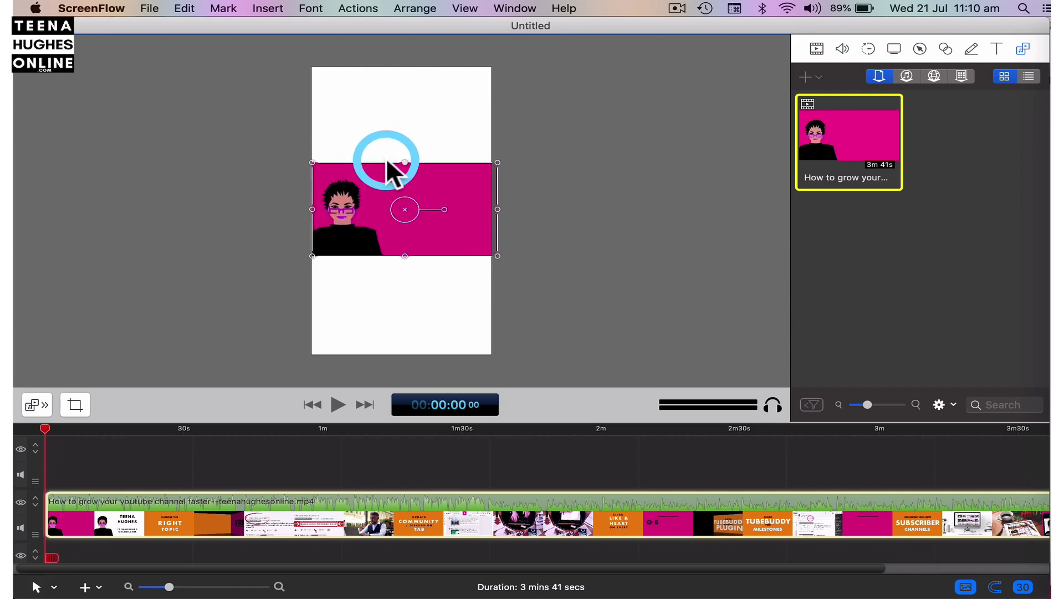
left_click(453, 250)
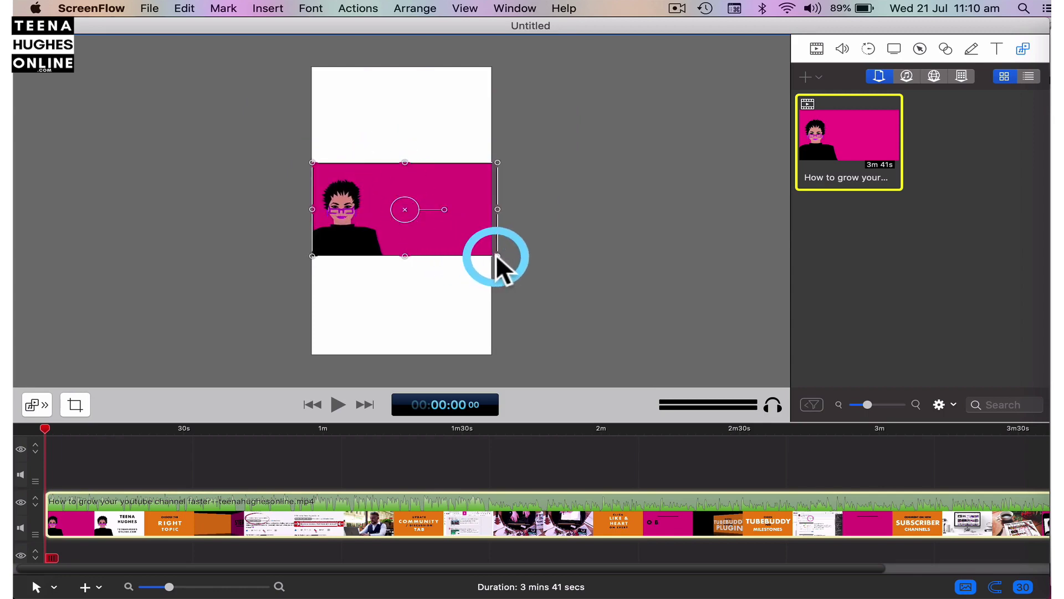
left_click_drag(496, 254, 490, 251)
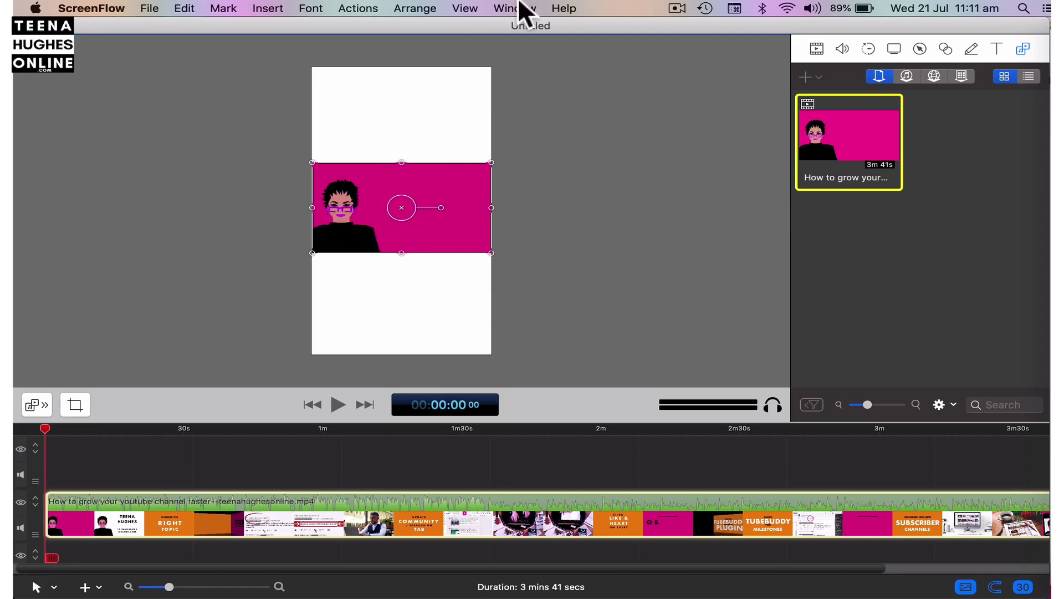
left_click(682, 52)
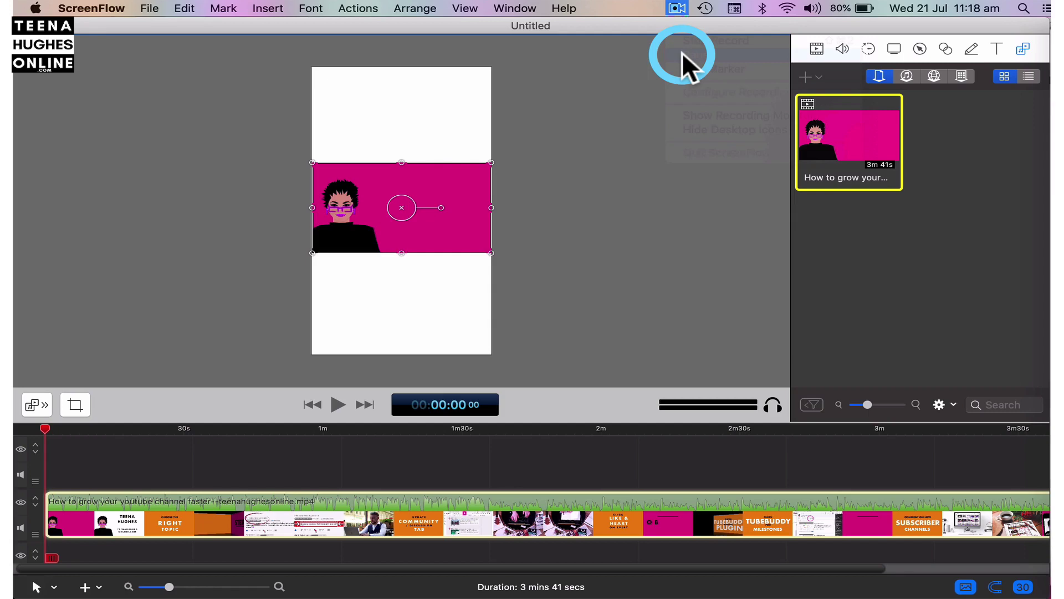
- Add a text clip on the track above the video at the start of the timeline
left_click(996, 49)
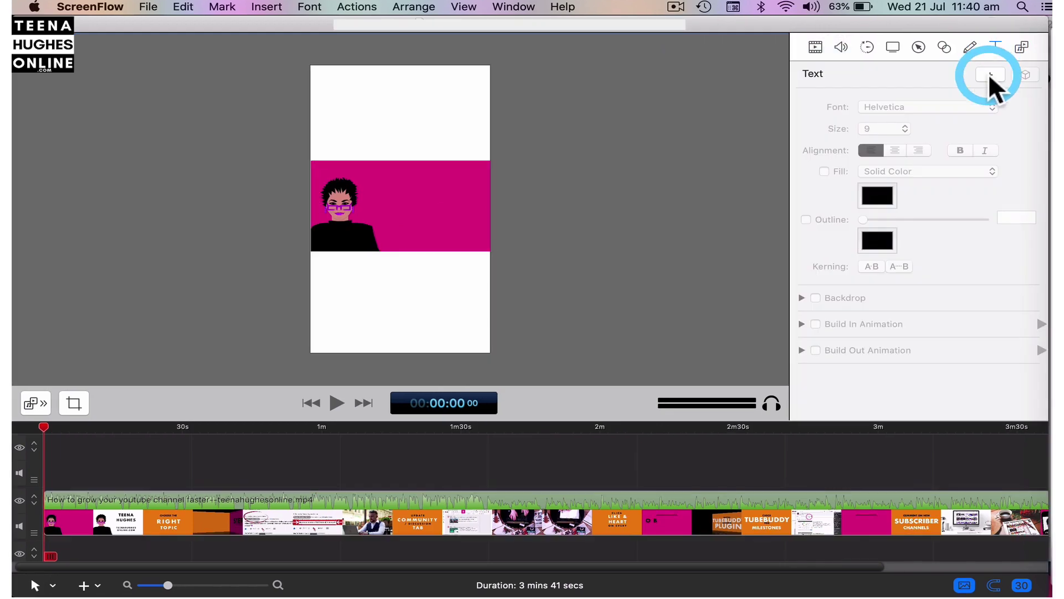
left_click(990, 74)
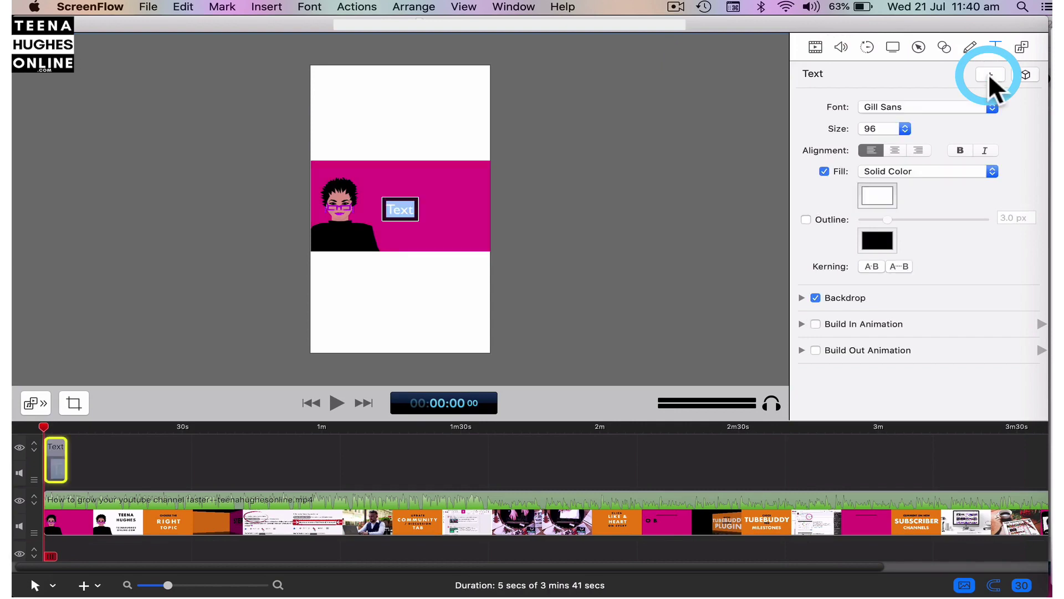
left_click(580, 242)
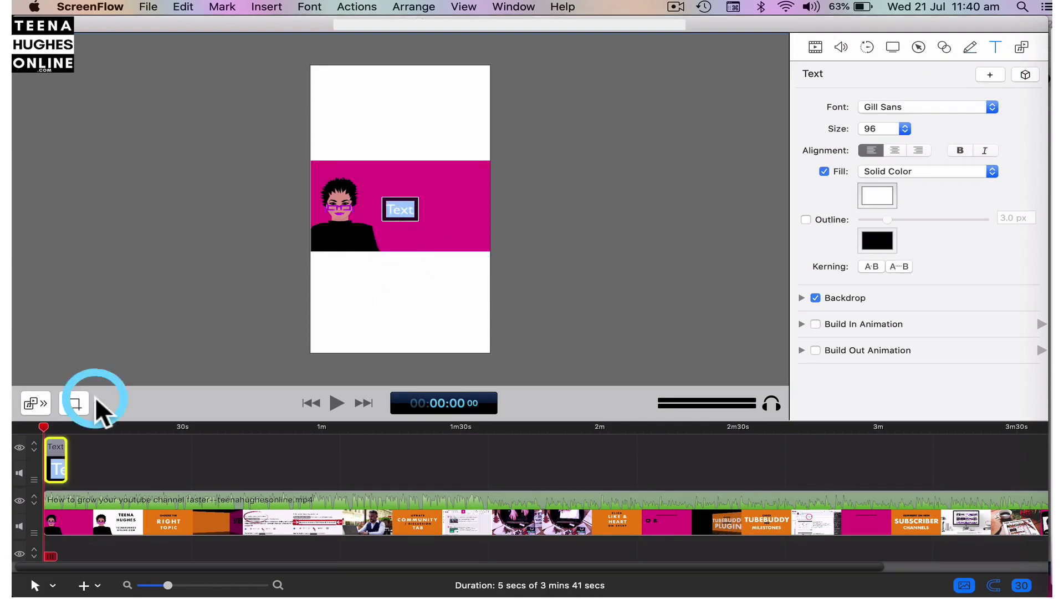
- Extend the text clip to about 2 mins 3 secs and stretch its box across the white area above the video
left_click(56, 445)
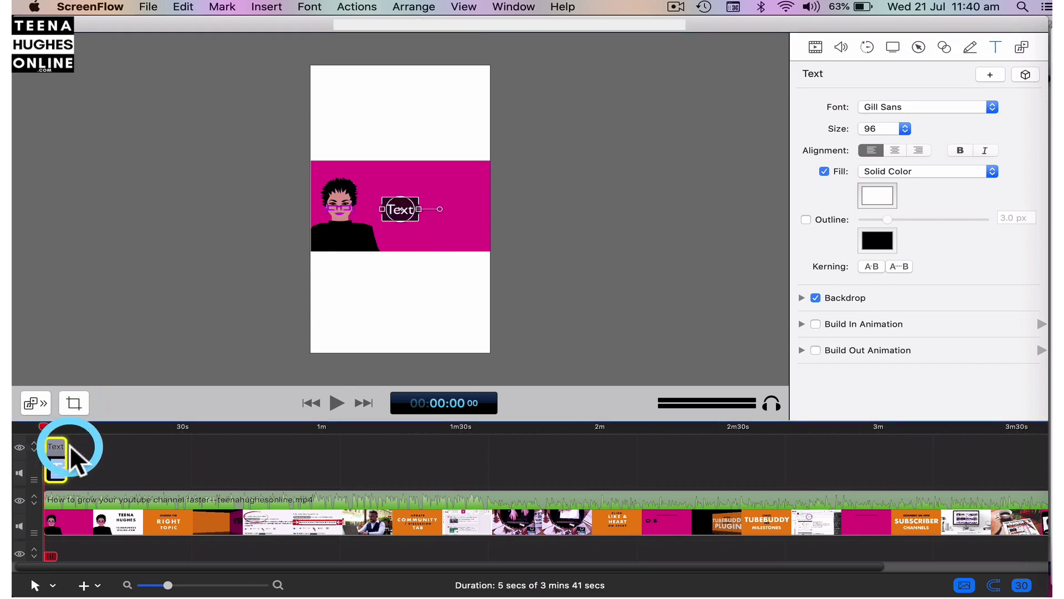
left_click_drag(64, 446, 613, 469)
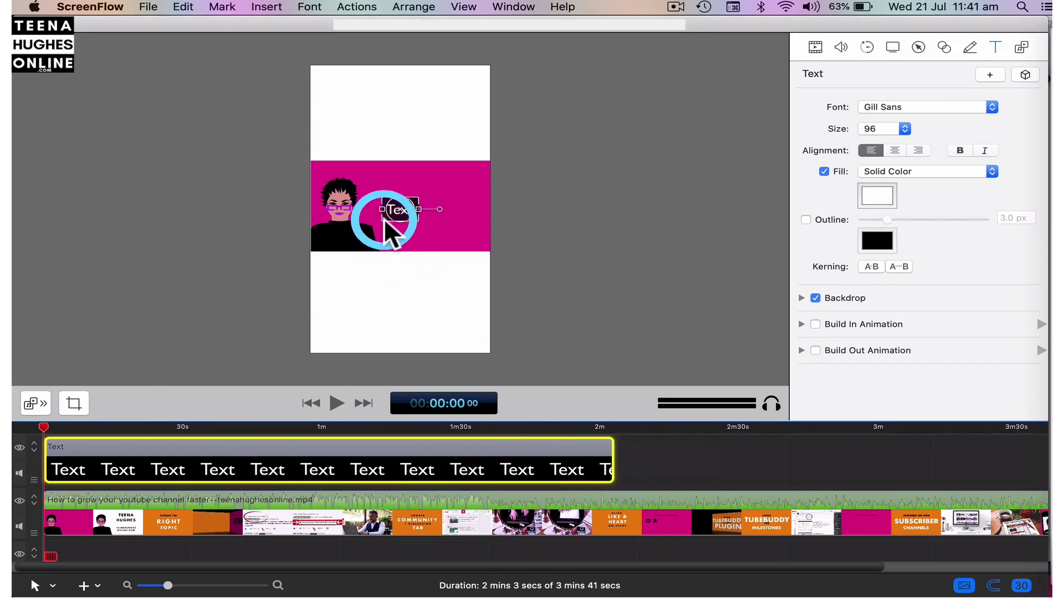
left_click_drag(398, 212, 486, 123)
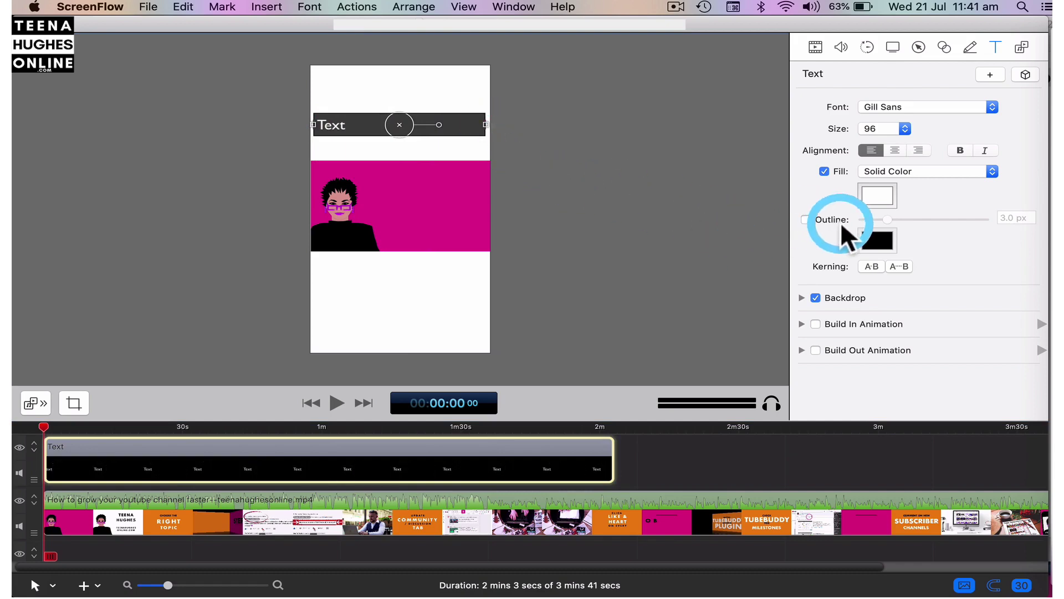
- Set the text fill colour to Licorice black and turn off the text's backdrop
left_click(881, 198)
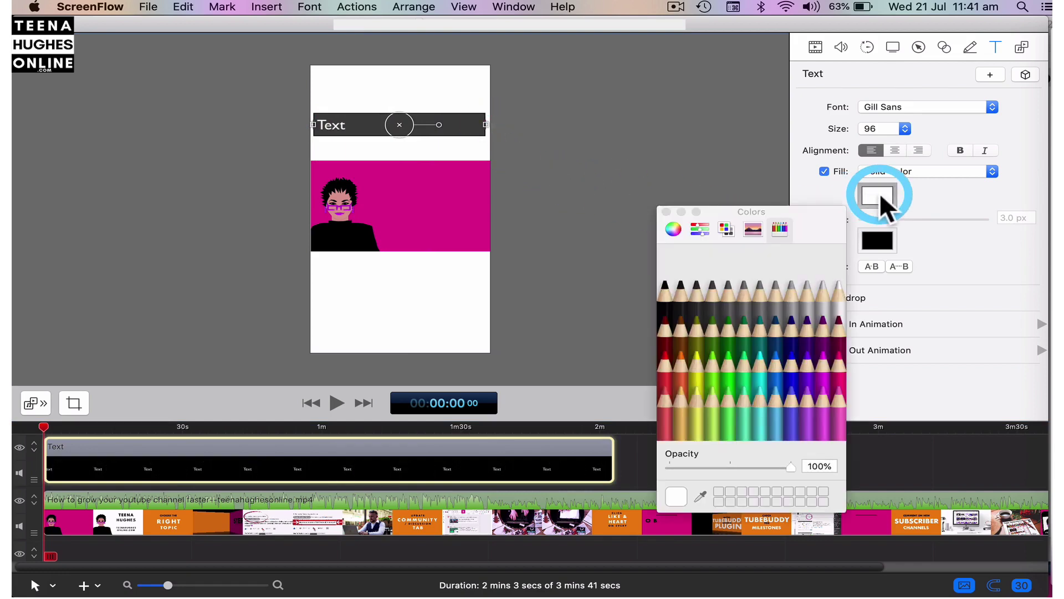
left_click(668, 282)
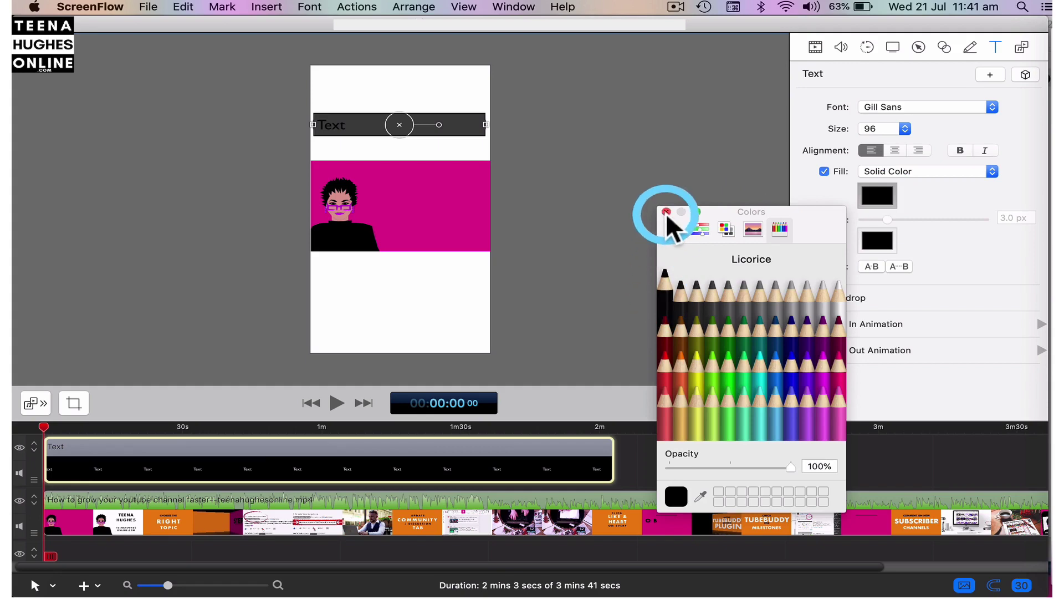
left_click(666, 212)
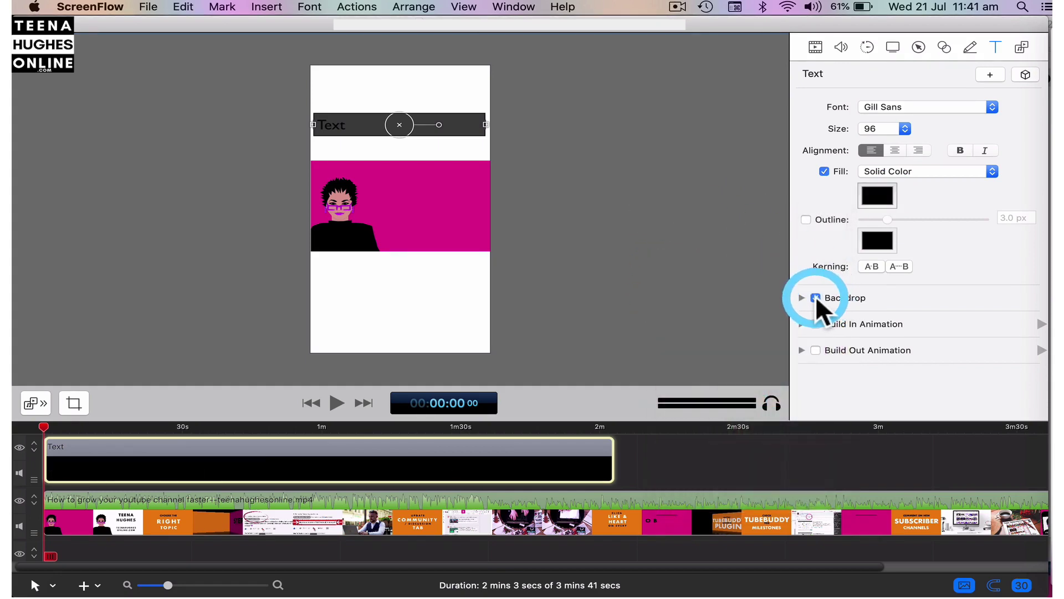
left_click(815, 297)
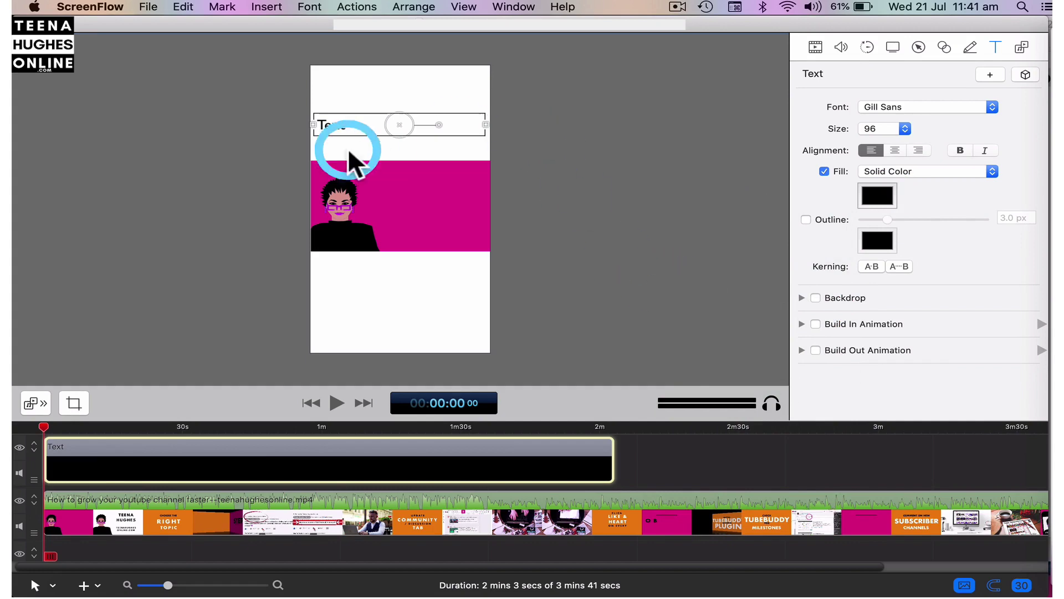
- Replace the placeholder text with "HOW TO GROW YOUR YOUTUBE CHANNEL FASTER!"
double_click(335, 126)
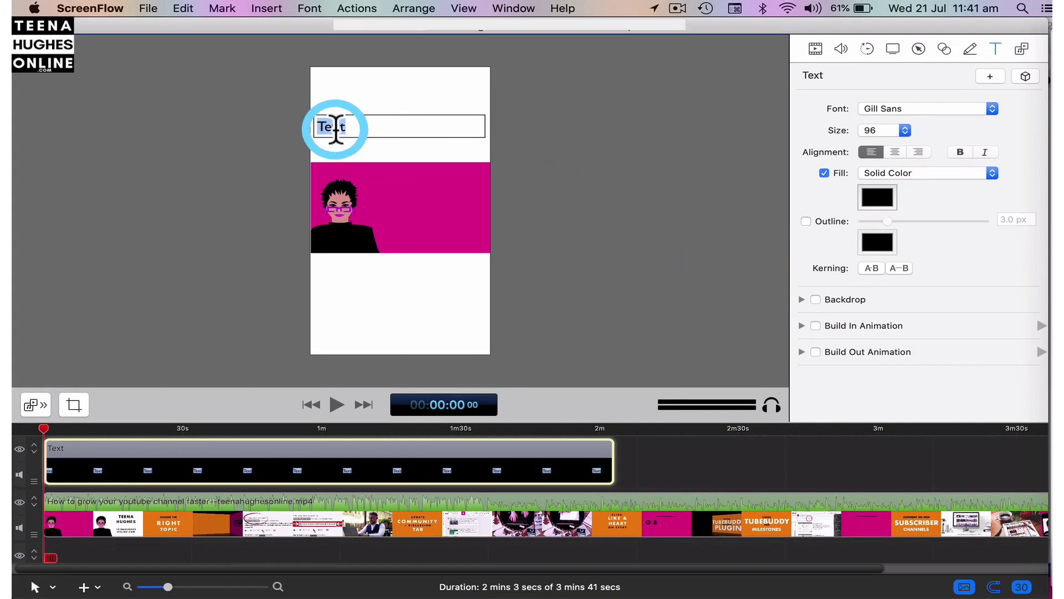
type("HOW TO GR")
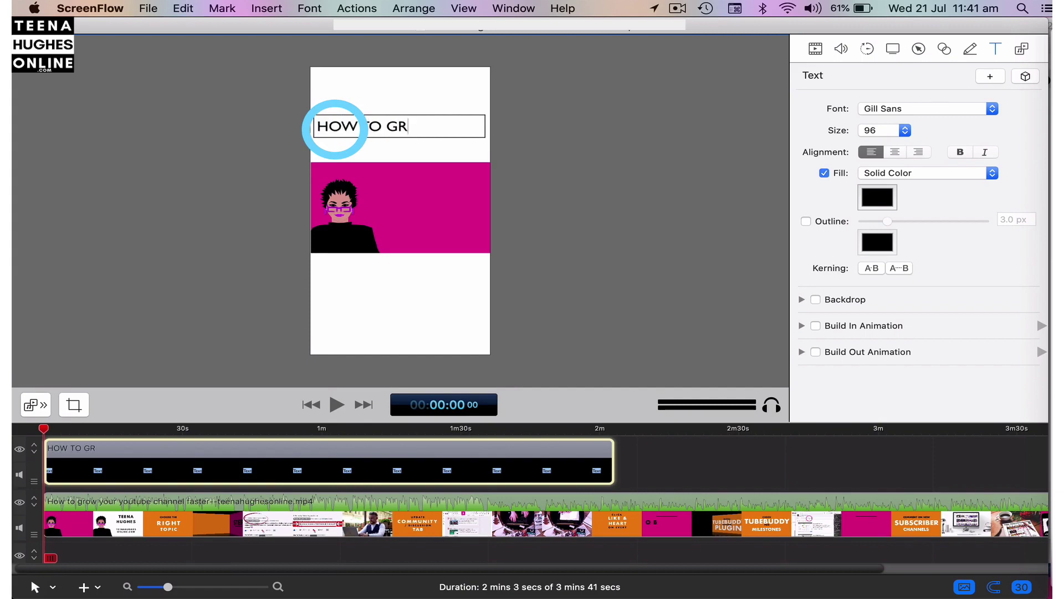
type("OW YOUR Y")
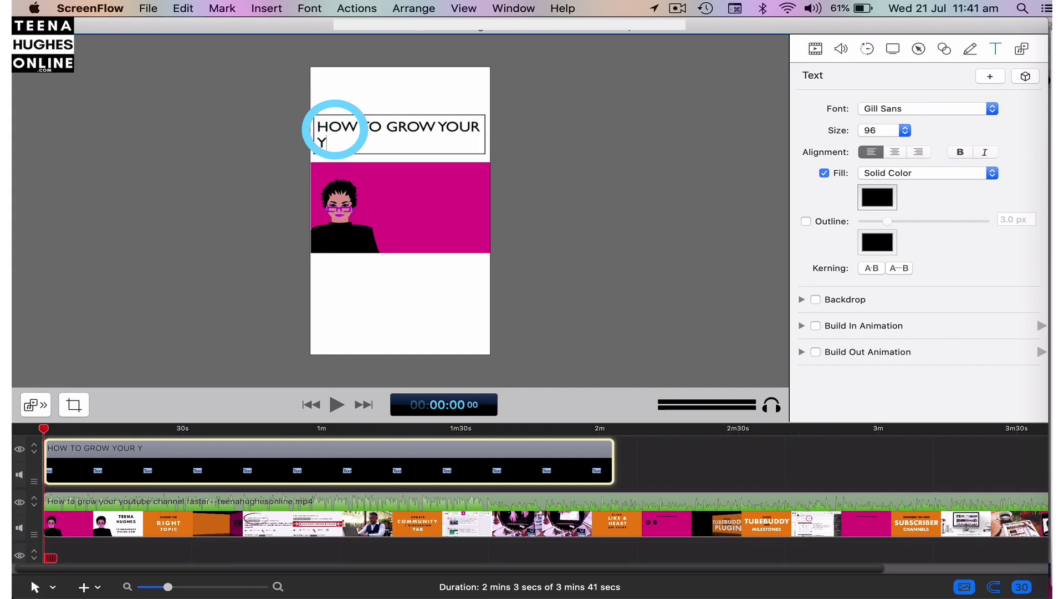
type("OUTUBE CHANN")
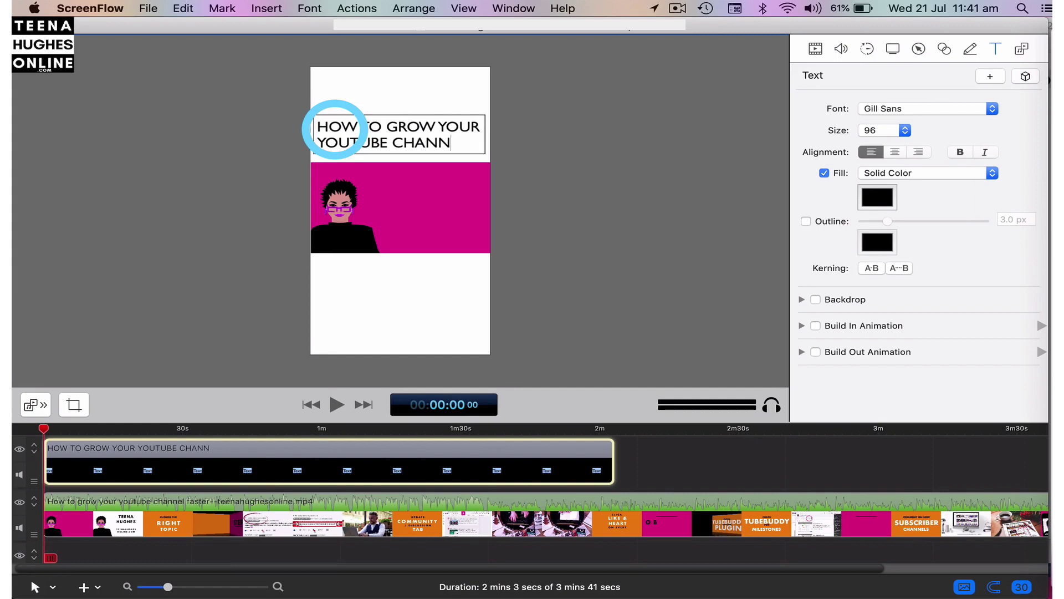
type("EL FASTER!")
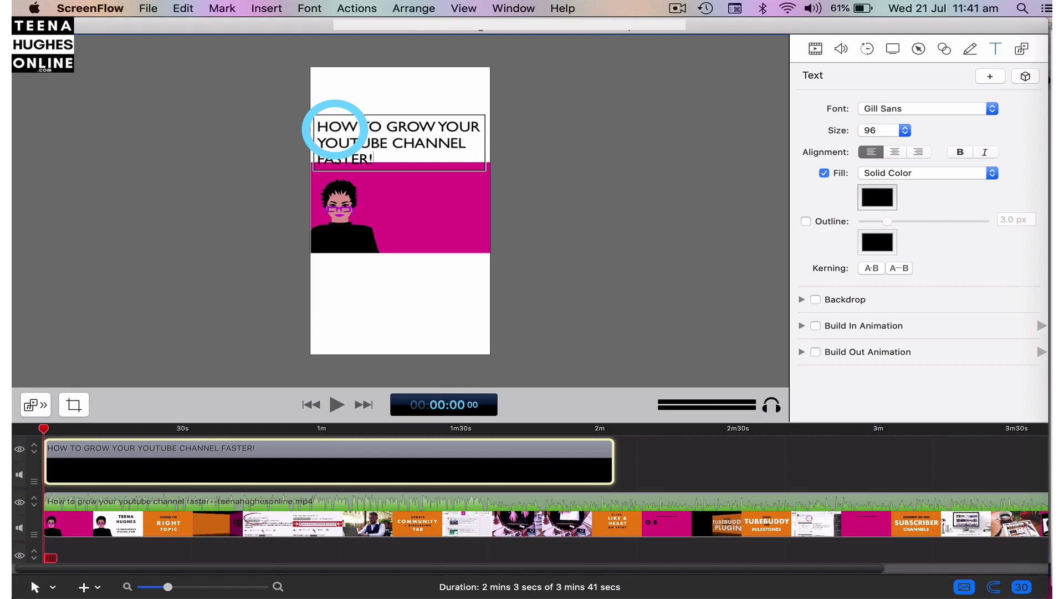
- Set the whole title text to the League Spartan font and centre its alignment
key("super+a")
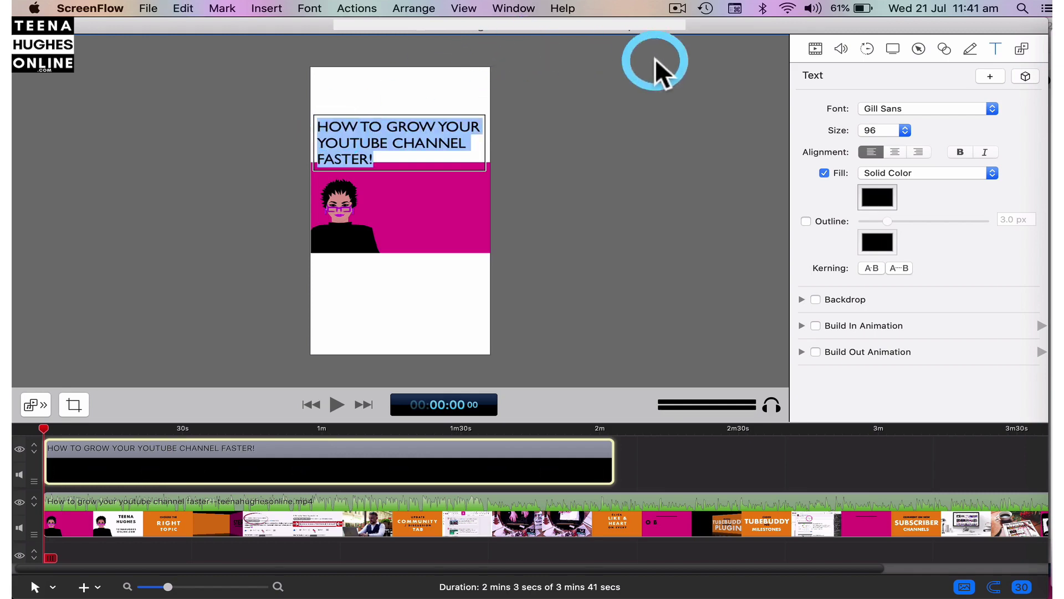
left_click(884, 106)
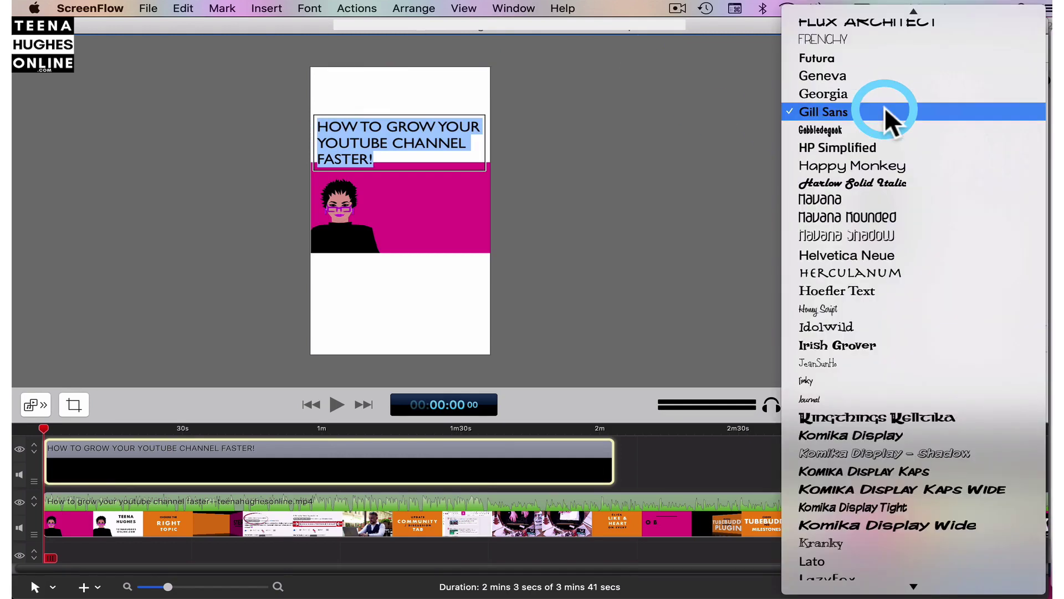
scroll(887, 58, "up", 10)
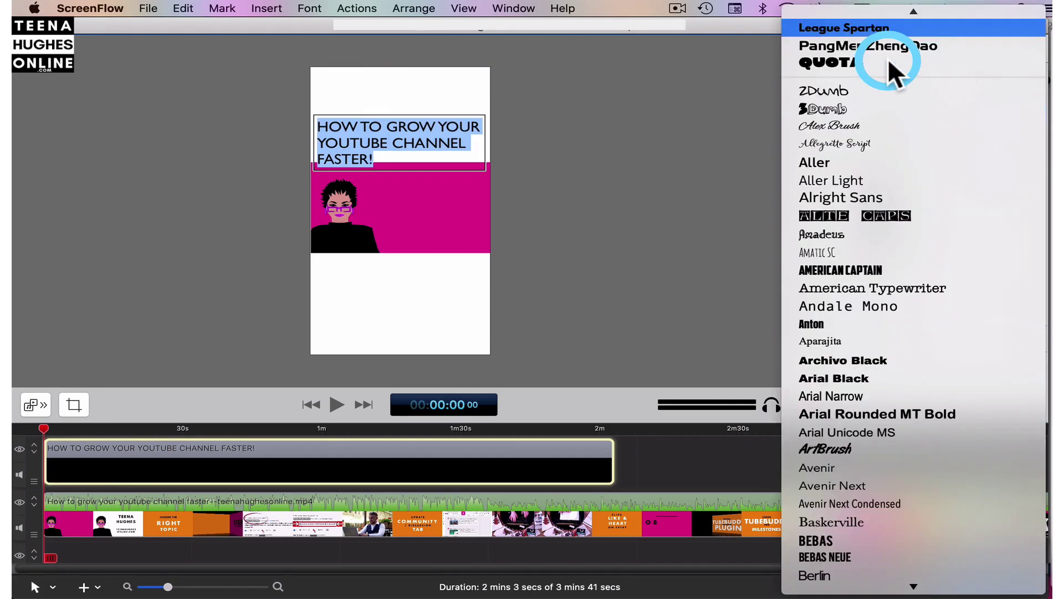
left_click(887, 57)
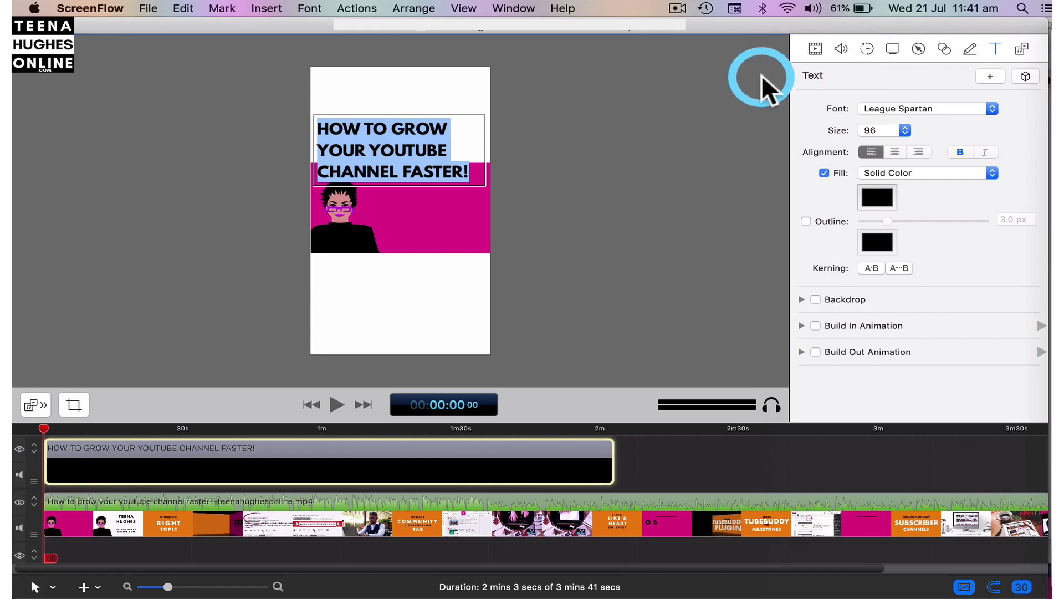
left_click(894, 152)
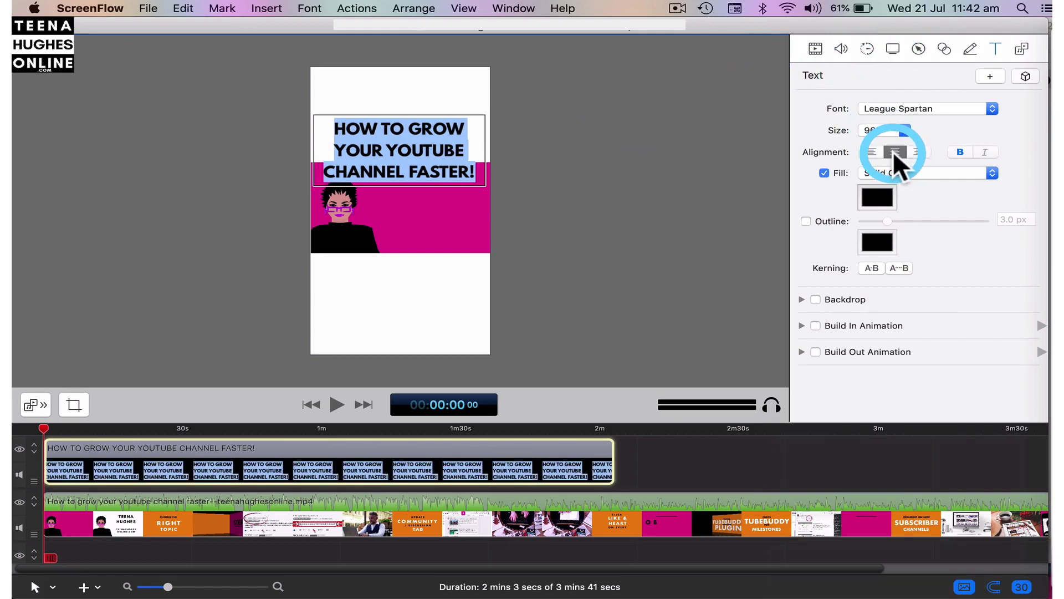
- Move the title up above the video clip and widen its text box to the full canvas width
mouse_move(339, 148)
left_mouse_down()
mouse_move(332, 159)
mouse_move(349, 131)
left_mouse_up()
left_click(515, 114)
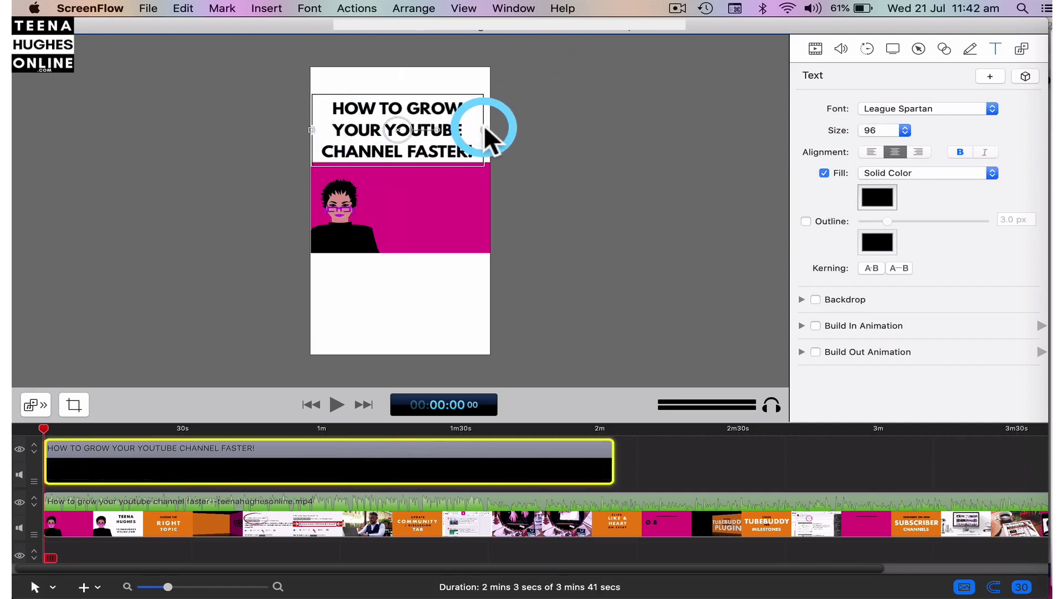
left_click_drag(484, 129, 491, 129)
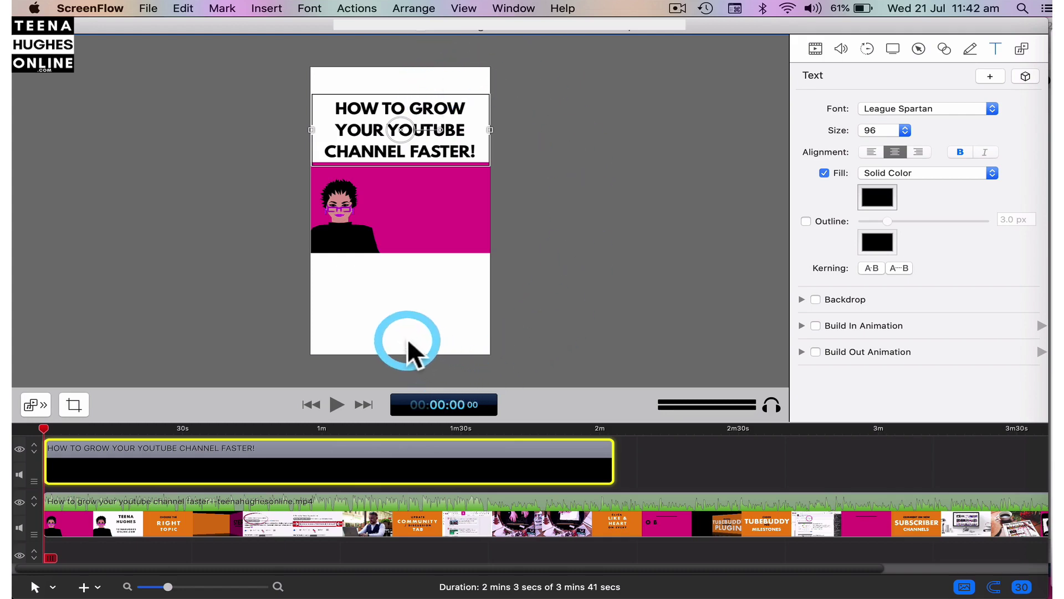
mouse_move(352, 118)
left_mouse_down()
mouse_move(351, 88)
mouse_move(351, 118)
left_mouse_up()
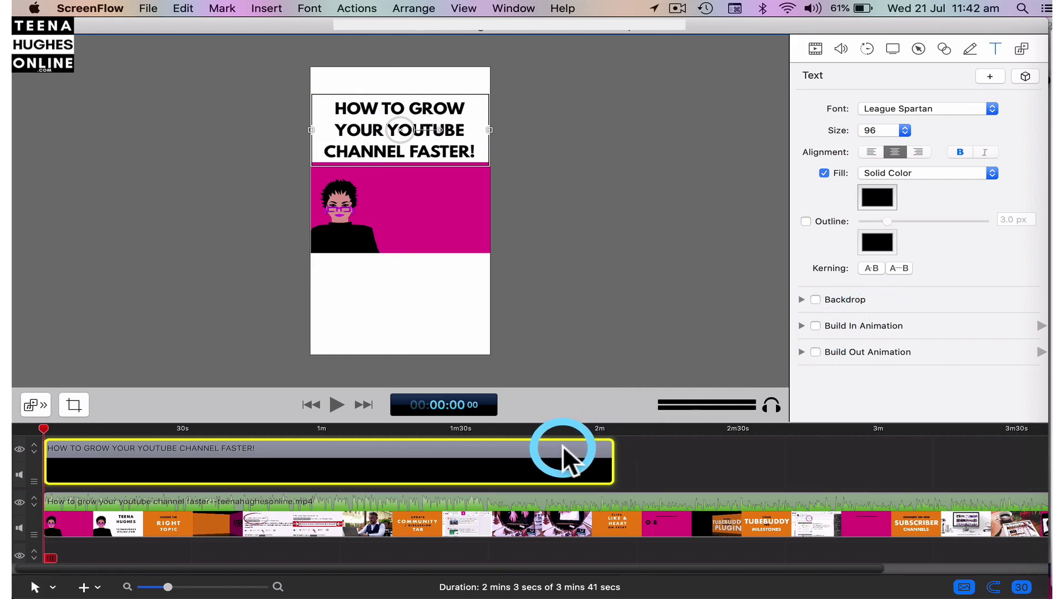
- Turn on the title's Build In Animation and try the Character Flip type
mouse_move(567, 452)
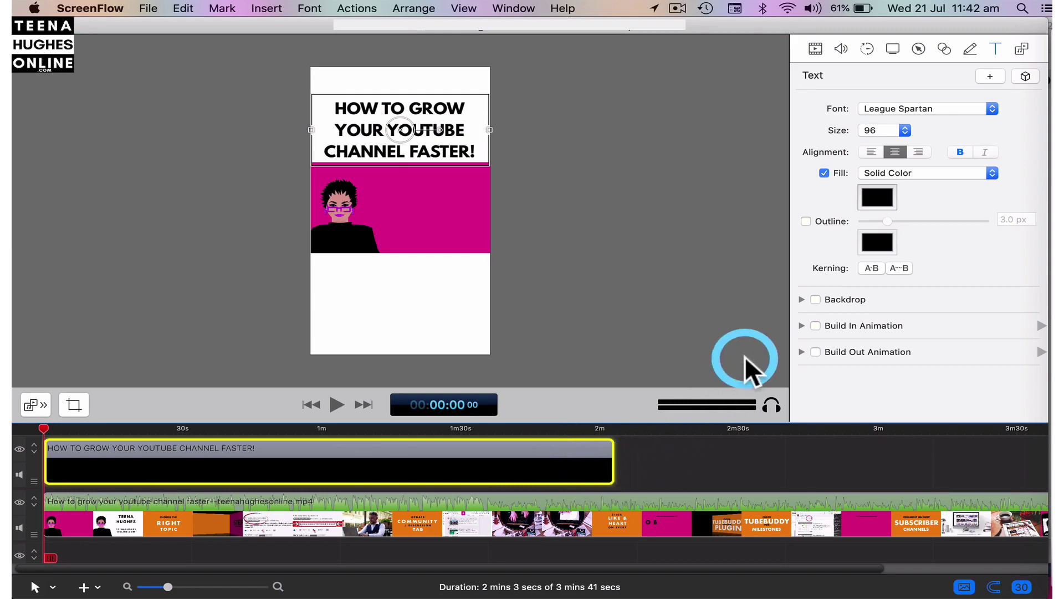
left_click(815, 326)
left_click(801, 326)
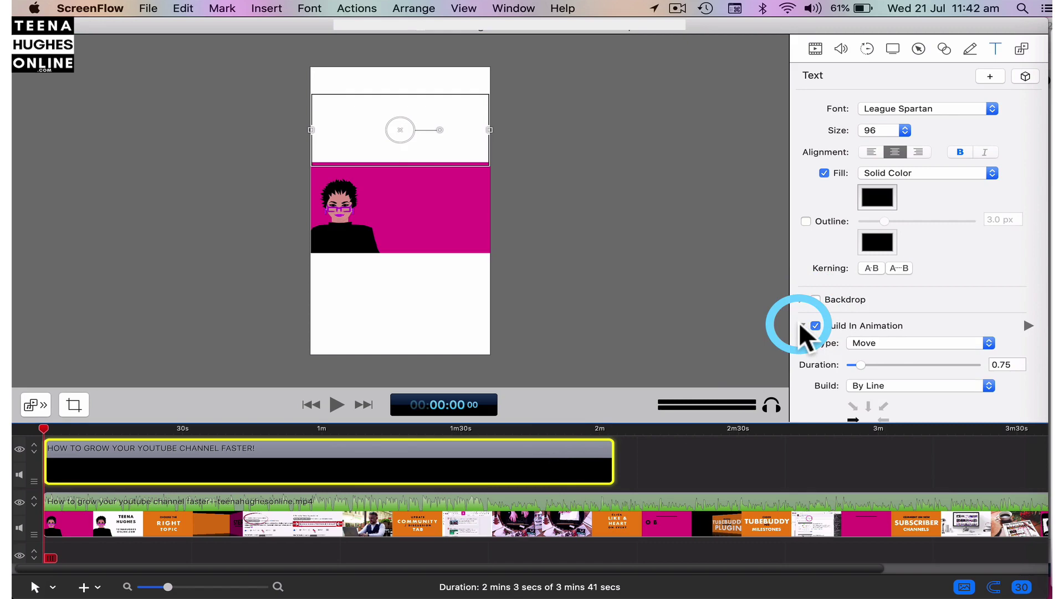
scroll(803, 349, "down", 5)
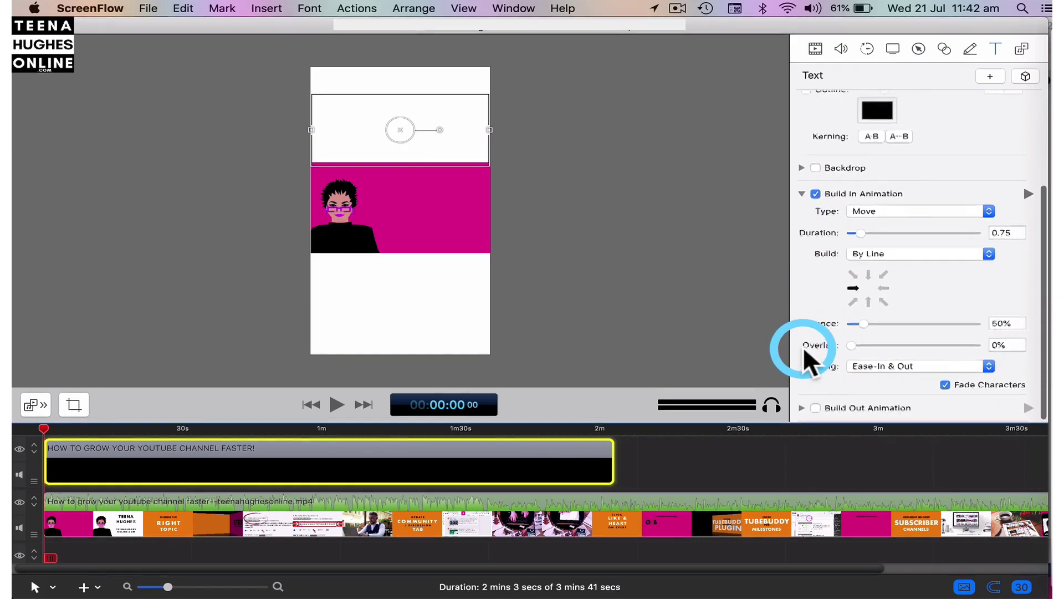
left_click(897, 208)
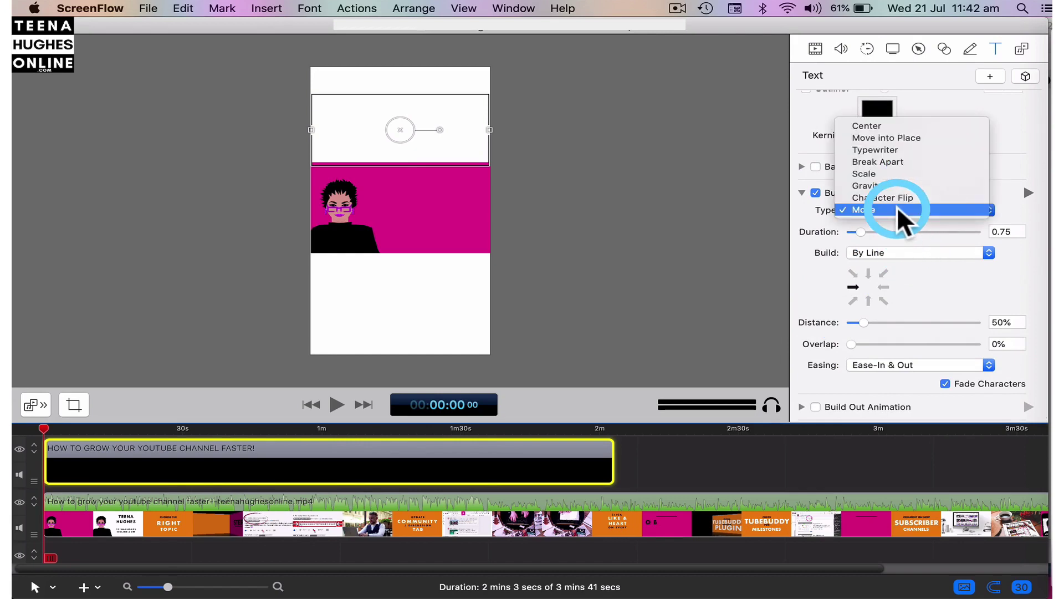
left_click(892, 196)
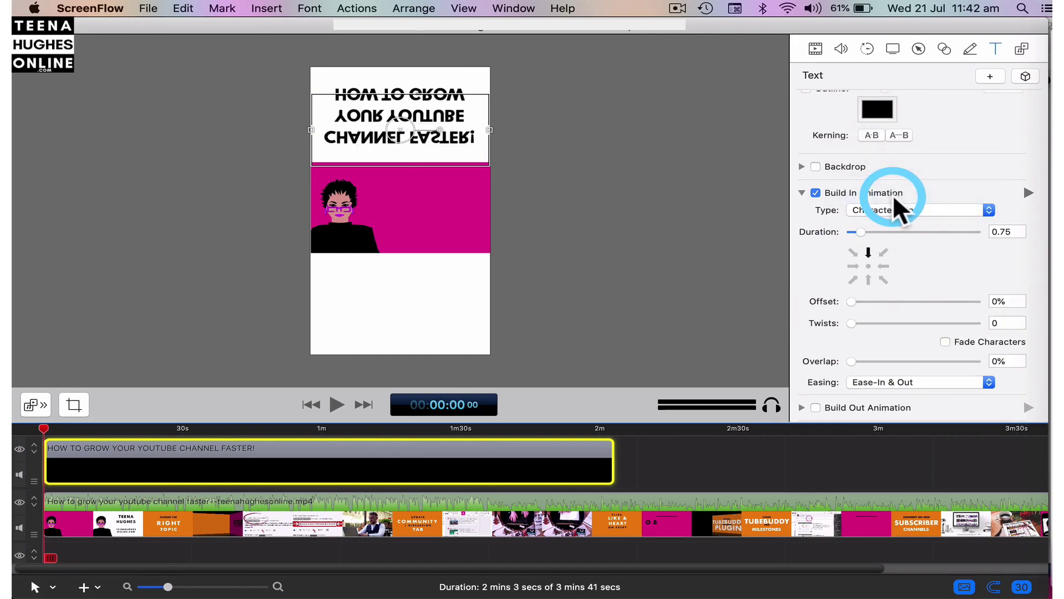
- Change the title's build-in animation to Typewriter with a duration of 1 and preview it from the start
left_click(880, 207)
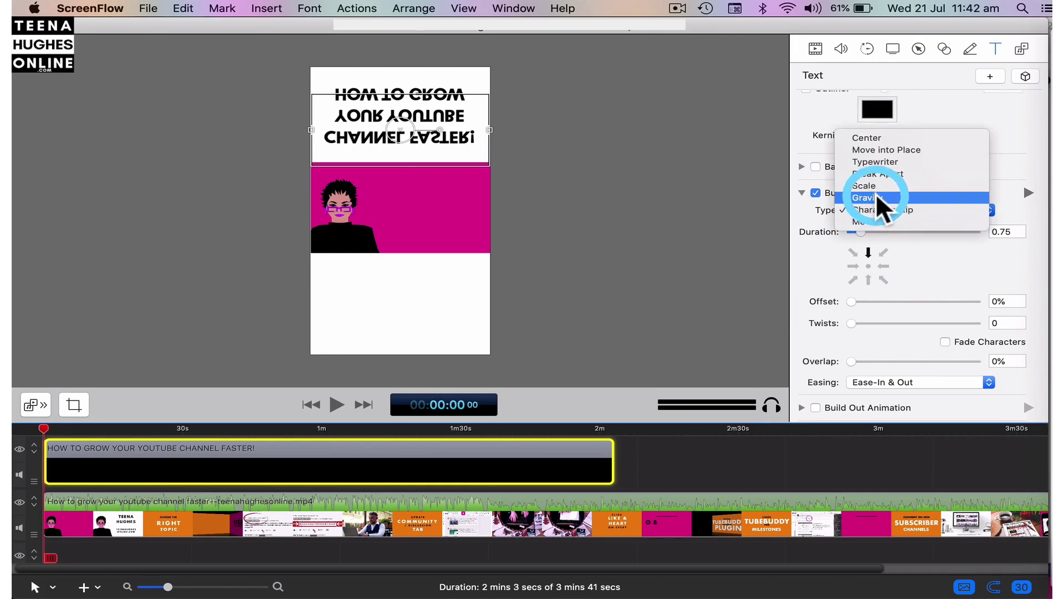
left_click(868, 161)
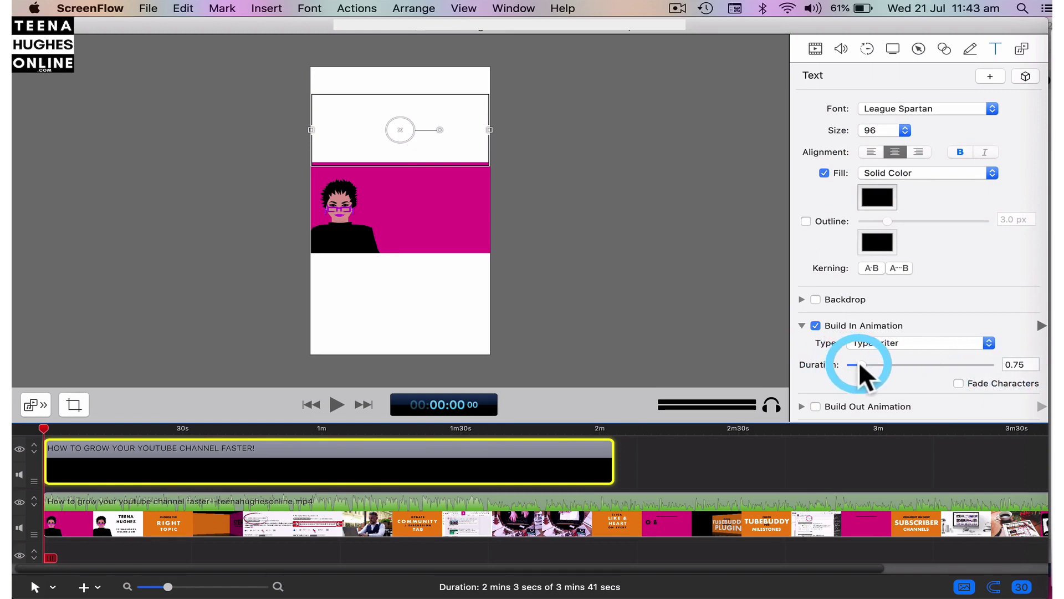
left_click_drag(860, 364, 864, 367)
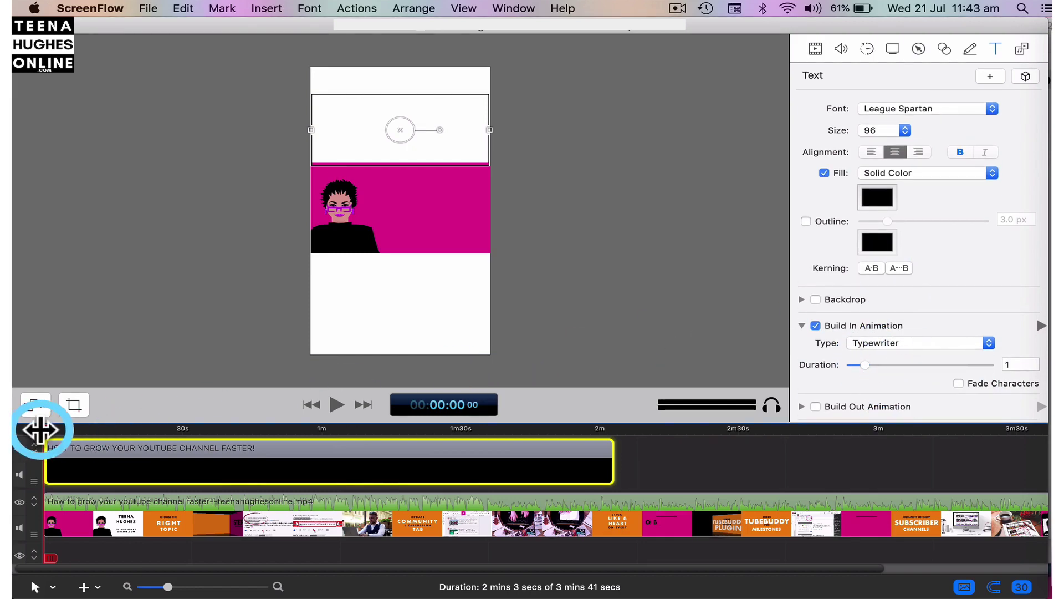
left_click(335, 406)
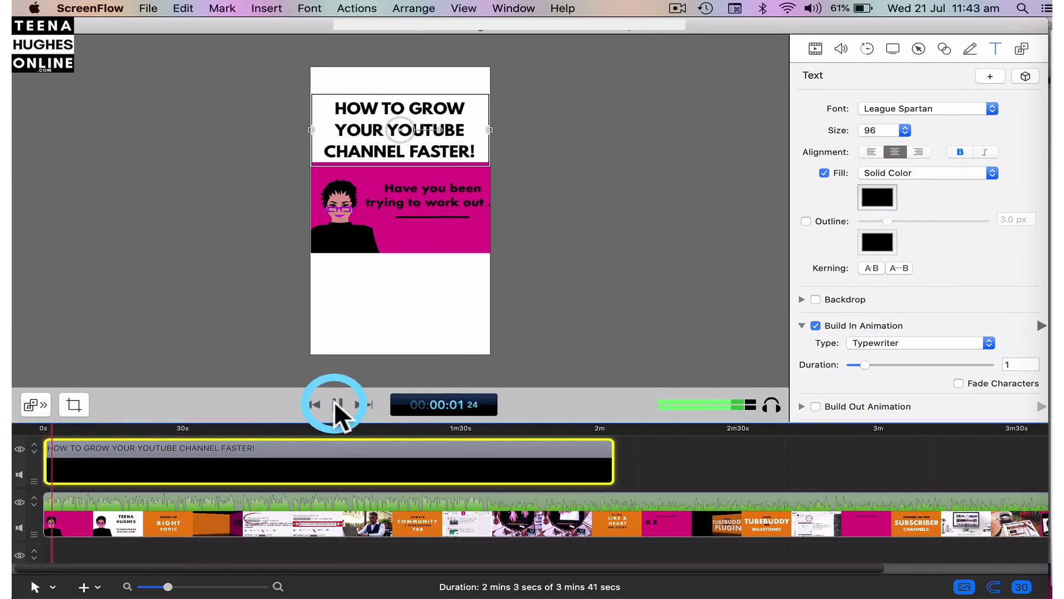
left_click(336, 406)
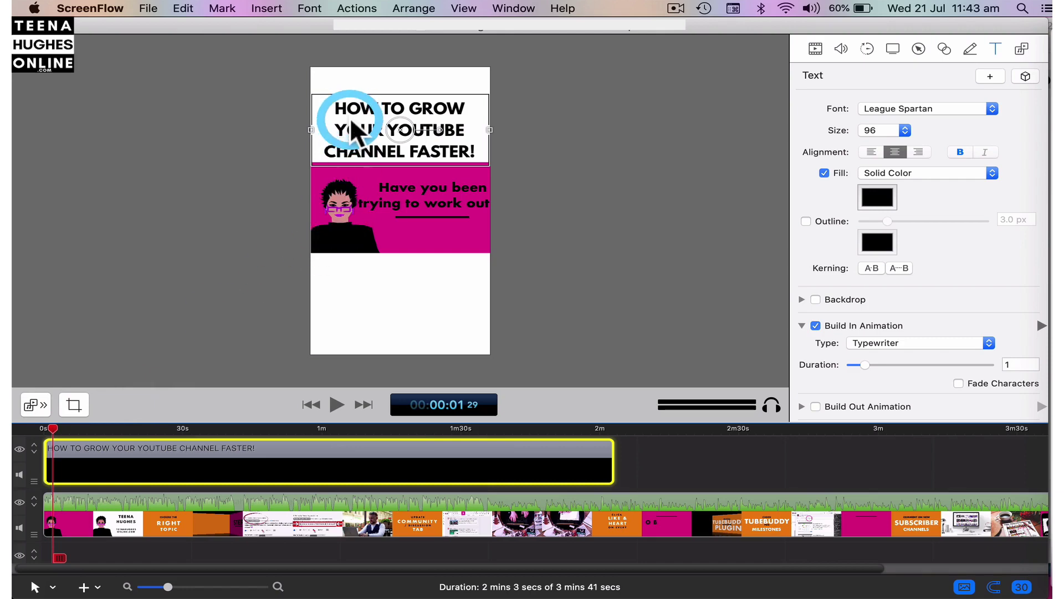
- Set the title's build-in animation to Move into Place with a duration of 2.1 and an offset of 187%
left_click(909, 343)
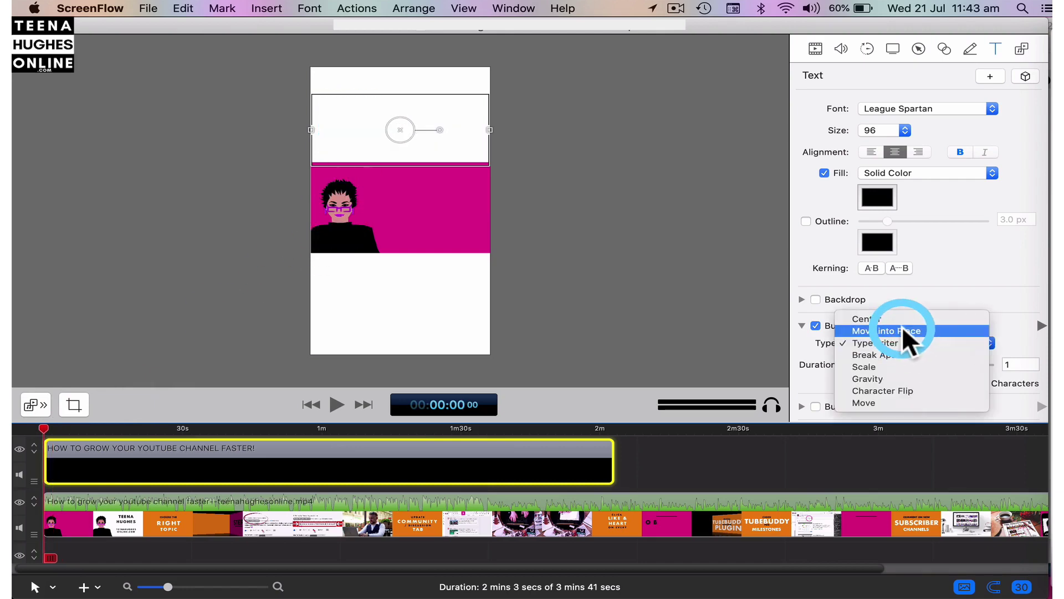
left_click(903, 327)
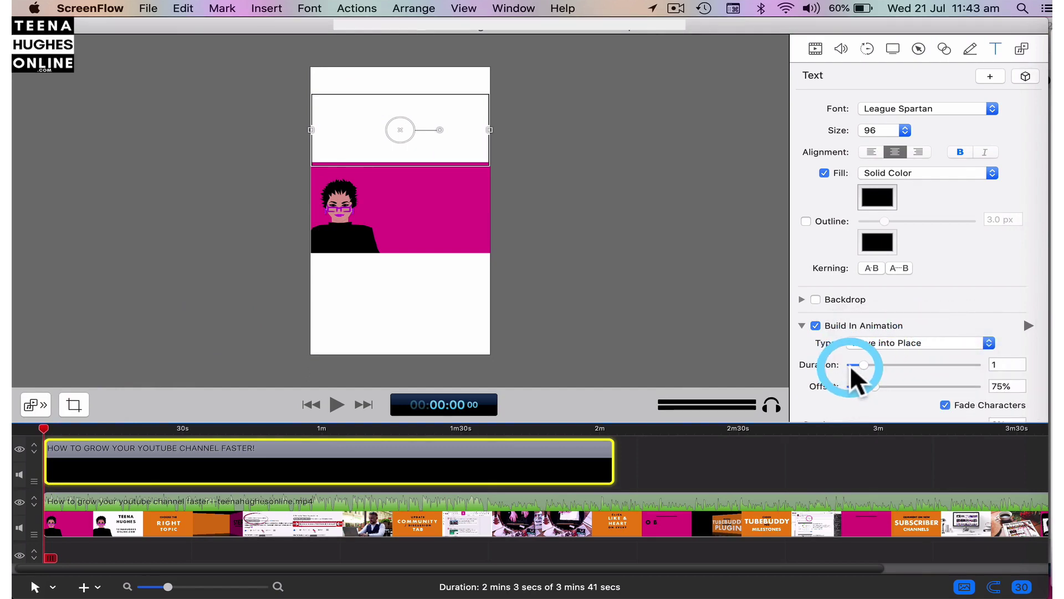
left_click_drag(865, 363, 879, 363)
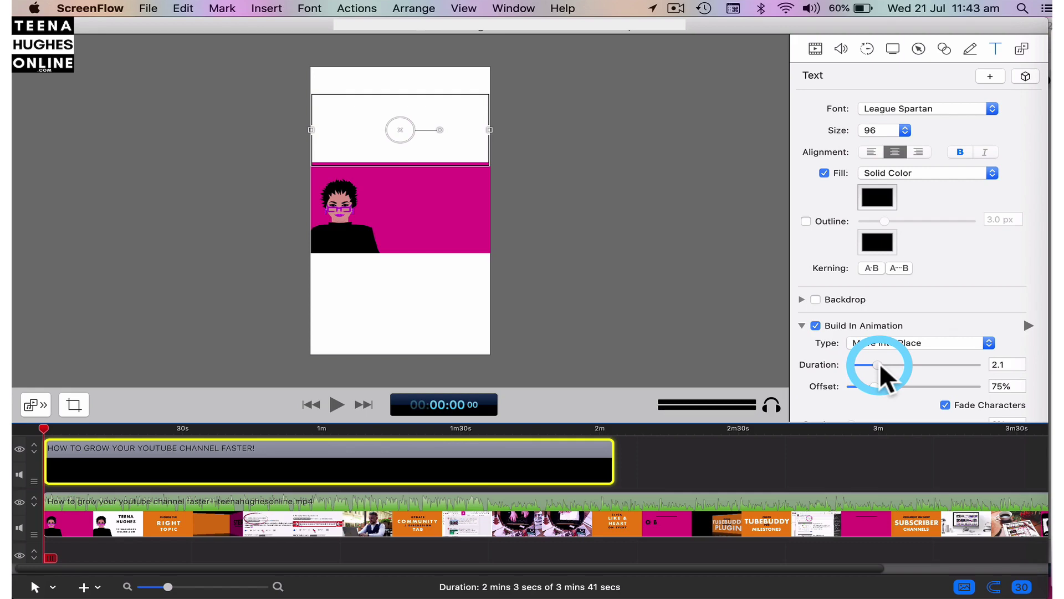
scroll(848, 405, "down", 3)
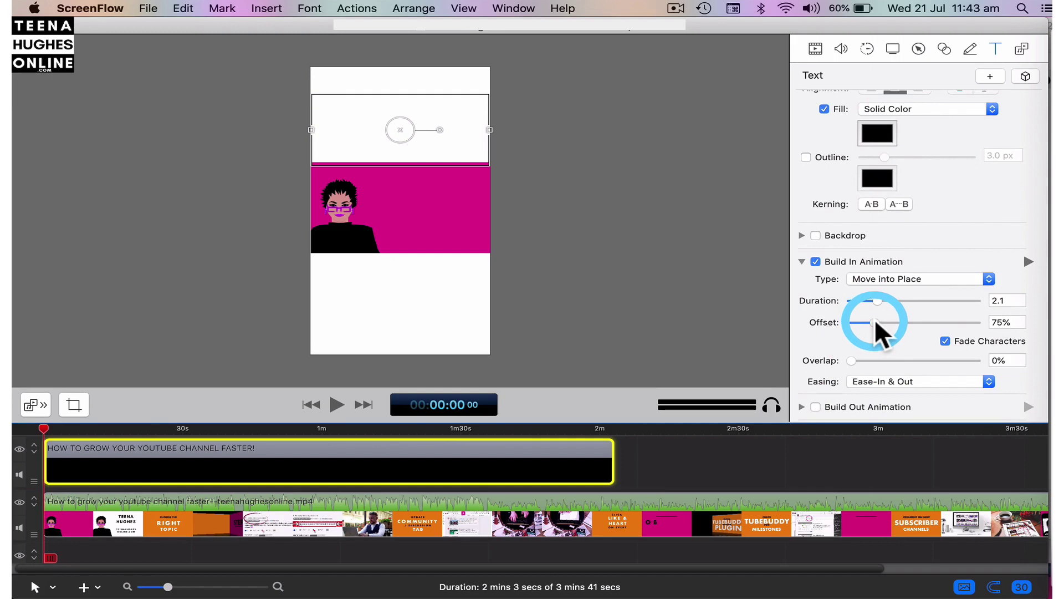
left_click_drag(875, 322, 910, 322)
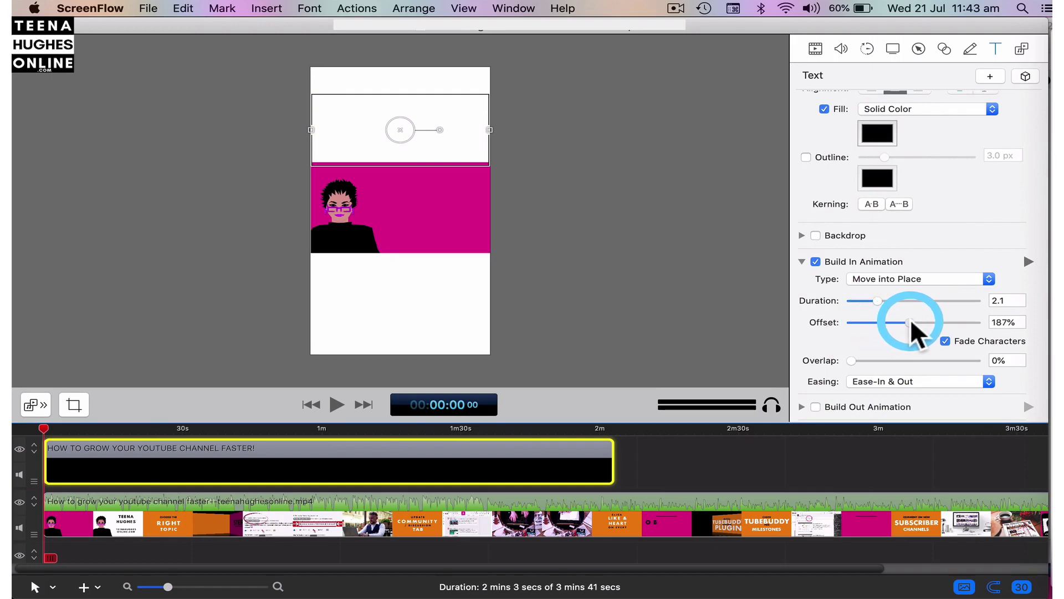
- Play the first seconds of the timeline to check the title animation, and return the playhead to the start
left_click(108, 324)
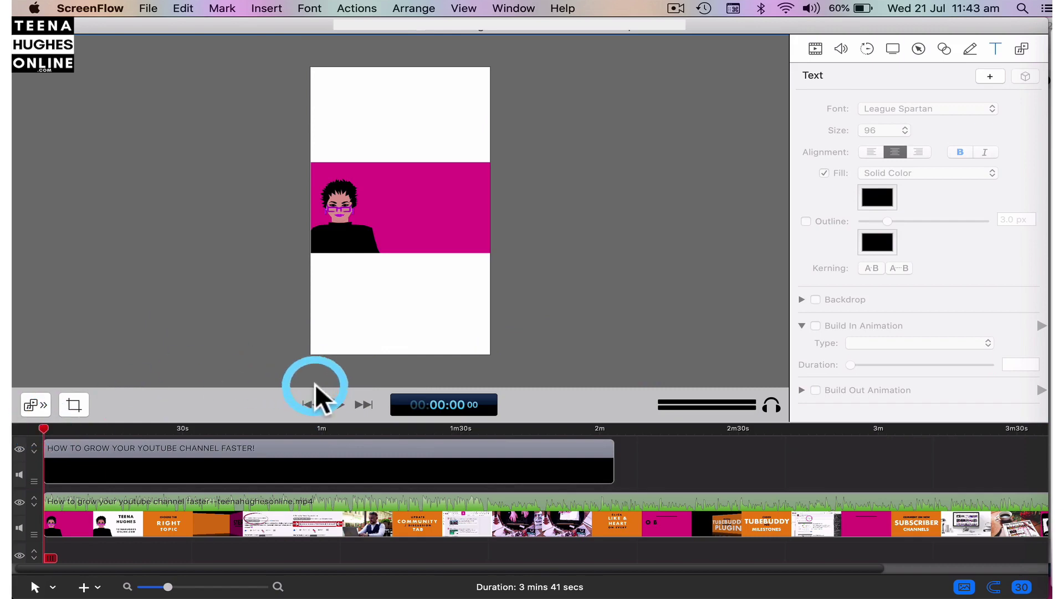
left_click(336, 405)
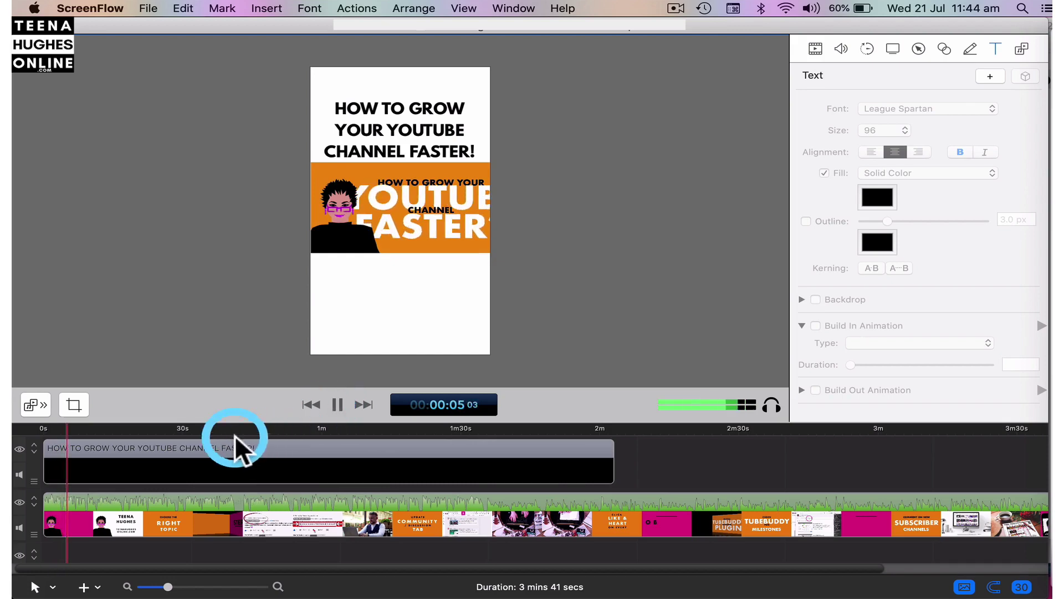
left_click(337, 405)
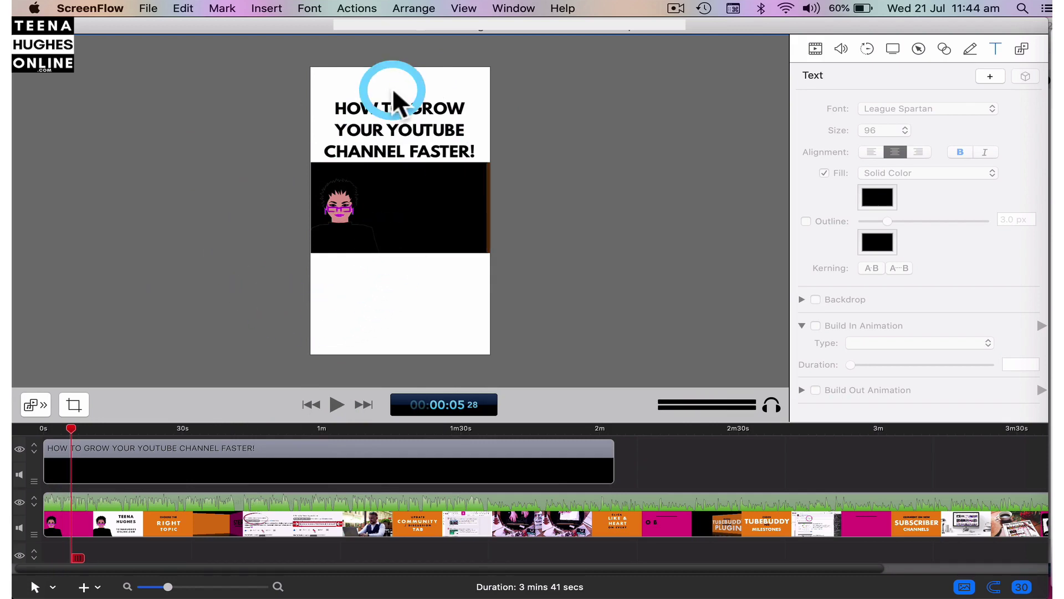
left_click(28, 427)
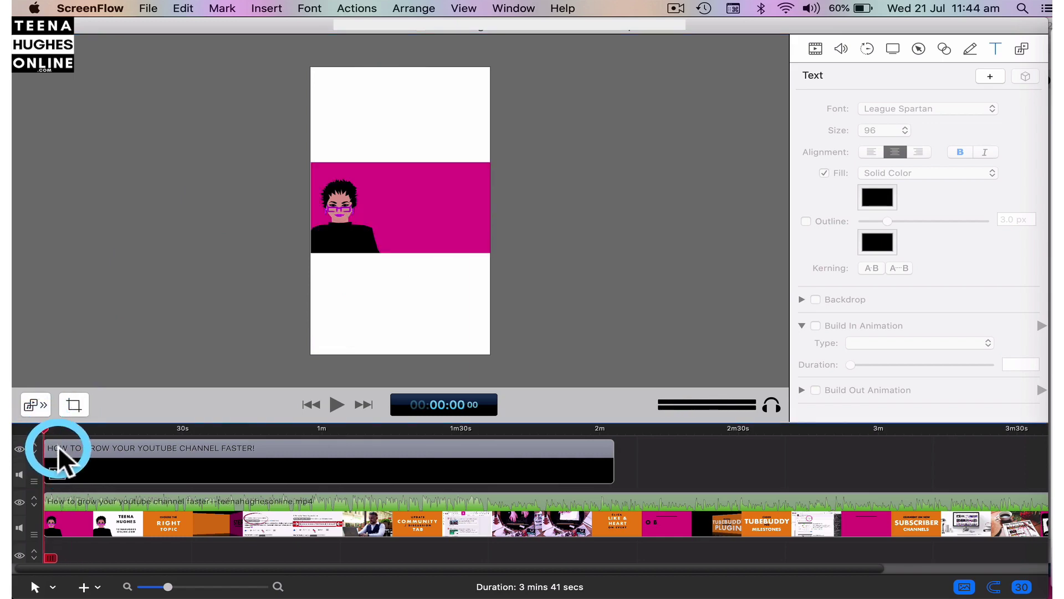
- Duplicate the title clip and, at the start of the timeline, move the copy into the white area below the video
left_click(54, 449)
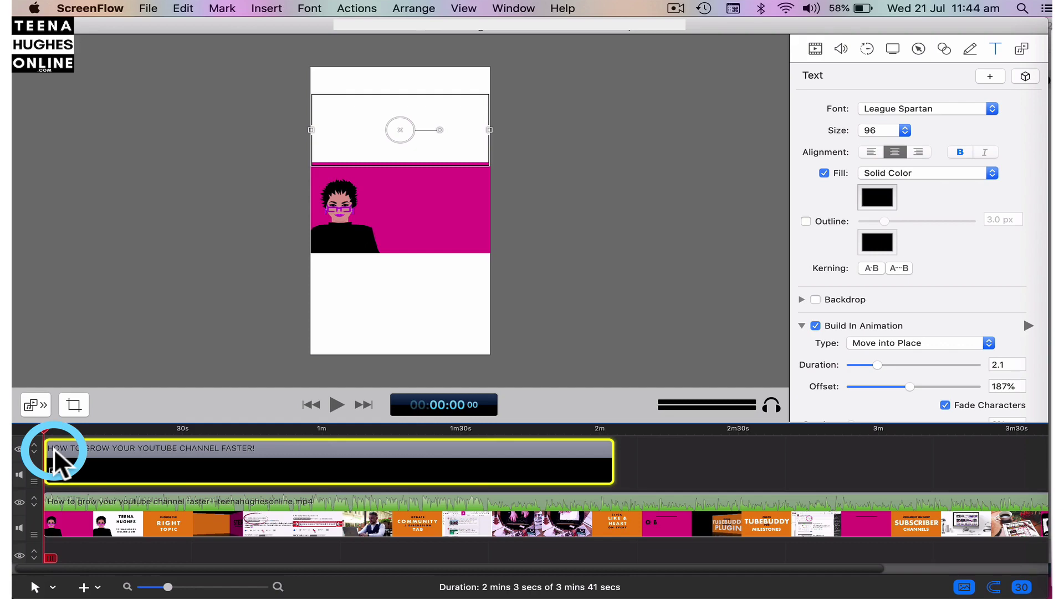
key("super+c")
key("super+v")
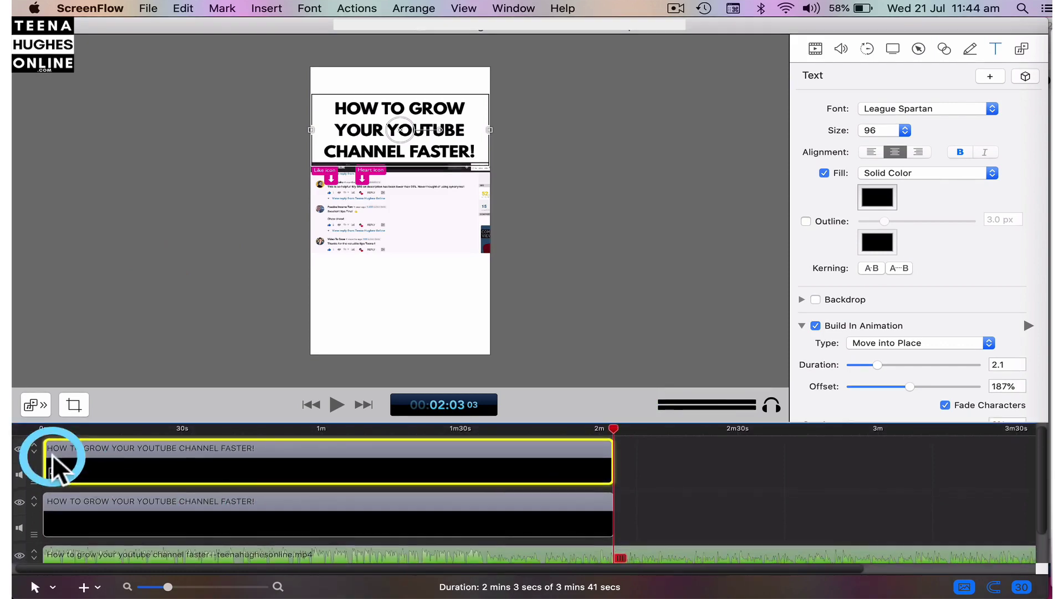
left_click(42, 429)
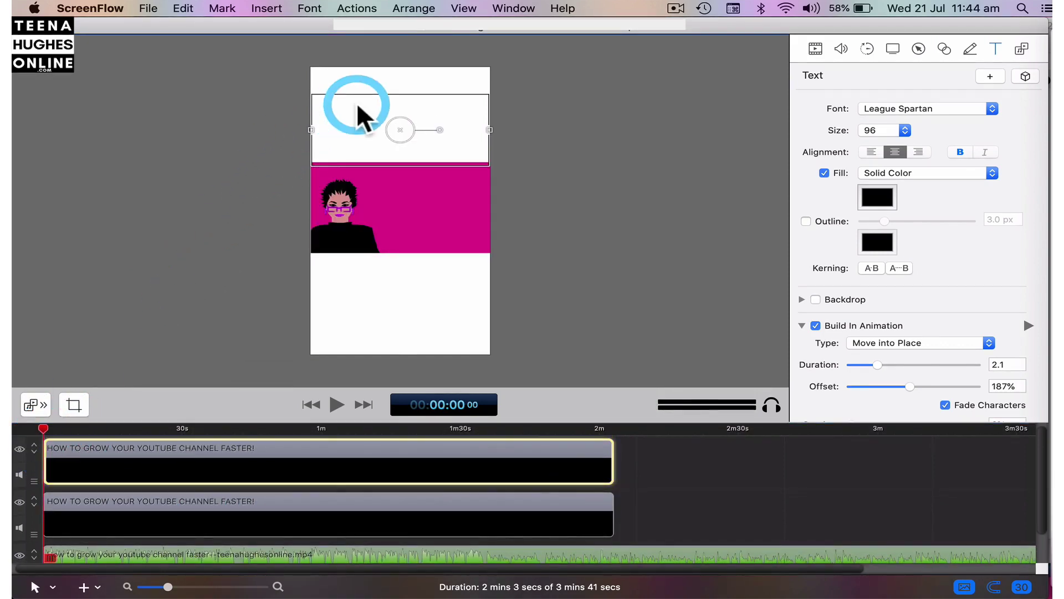
left_click_drag(356, 102, 357, 262)
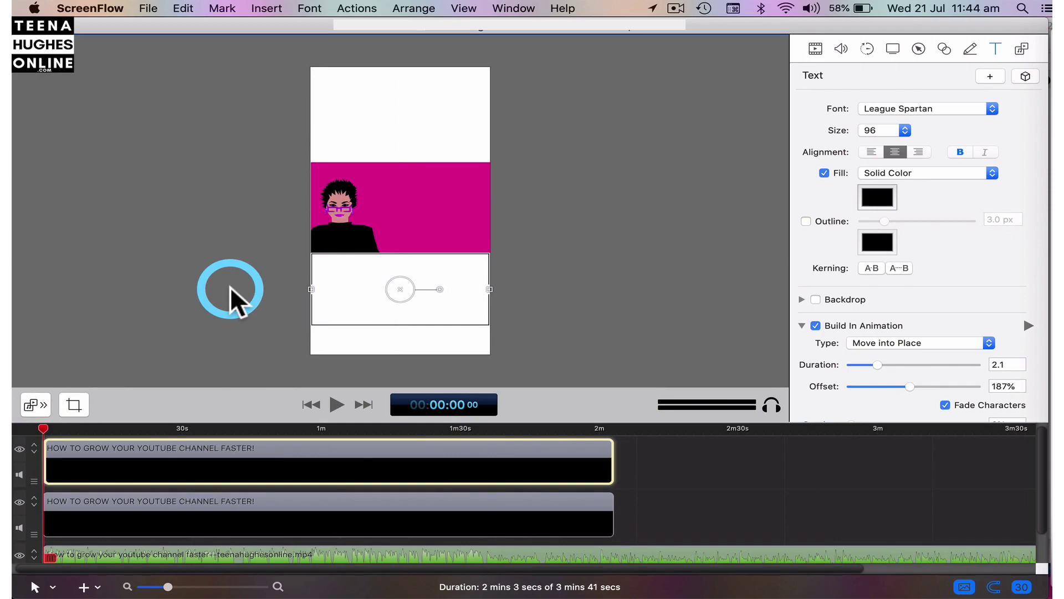
- Turn off the copied text's Build In Animation and replace its wording with "TEENAHUGHESONLINE.COM"
left_click(815, 325)
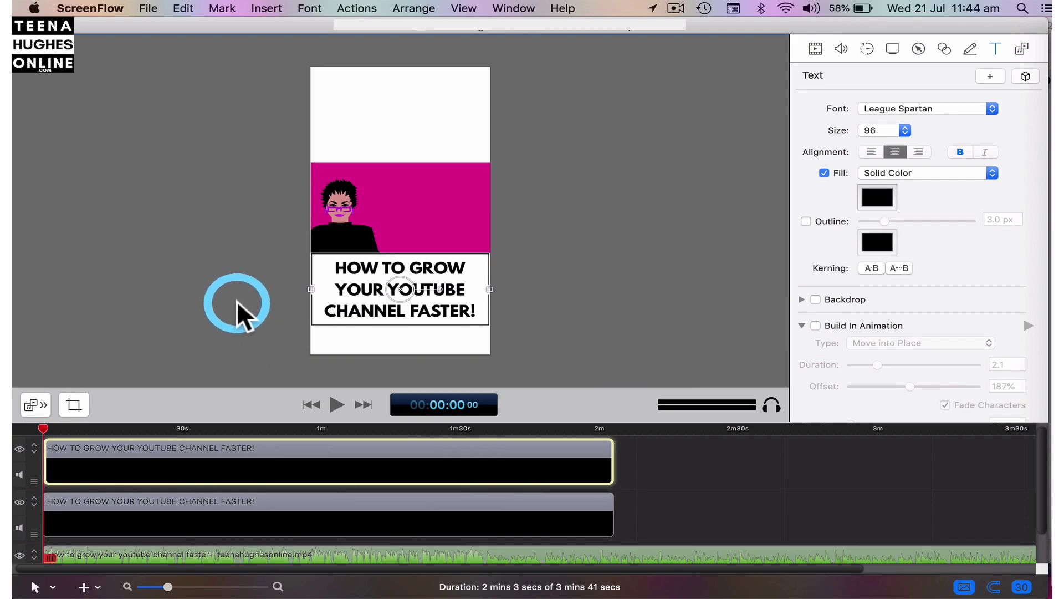
double_click(357, 267)
key("super+a")
type("TEE")
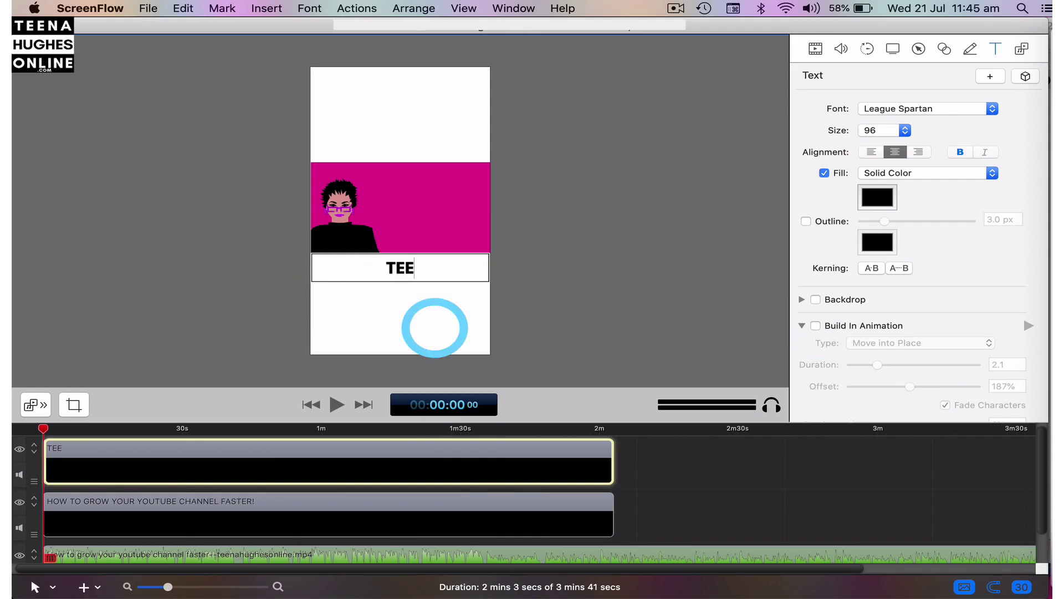
type("NAHUGHESONLINE.COM")
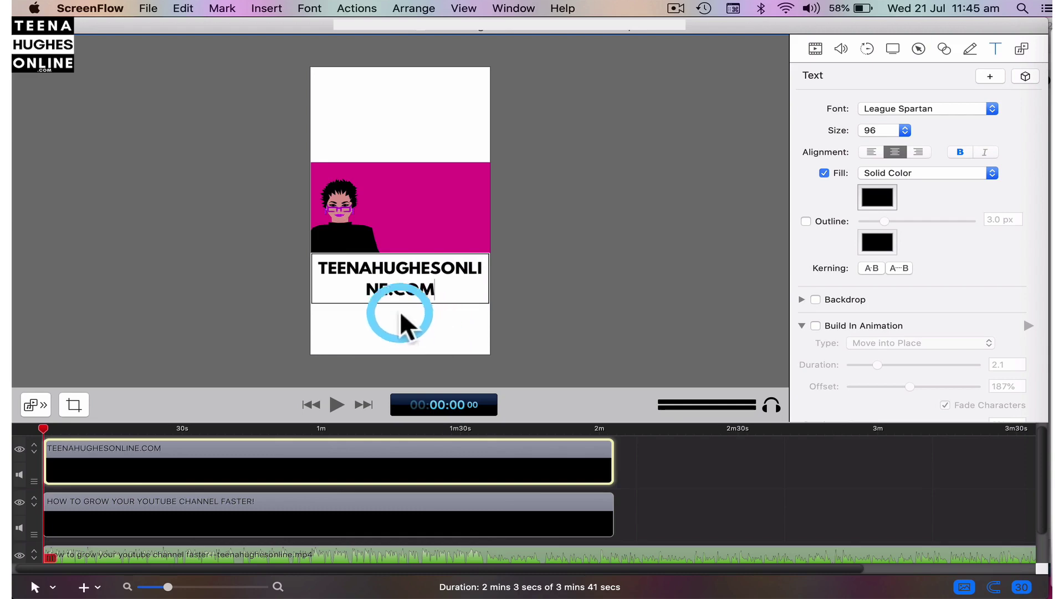
- Set the font size of the website address text to 64 so it fits on one line
triple_click(411, 276)
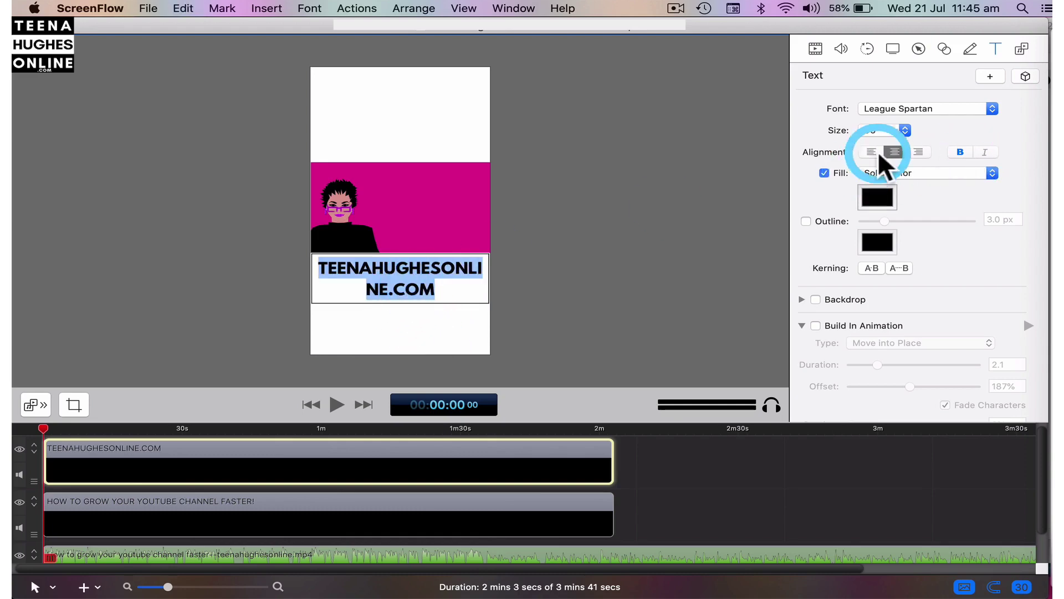
left_click(903, 130)
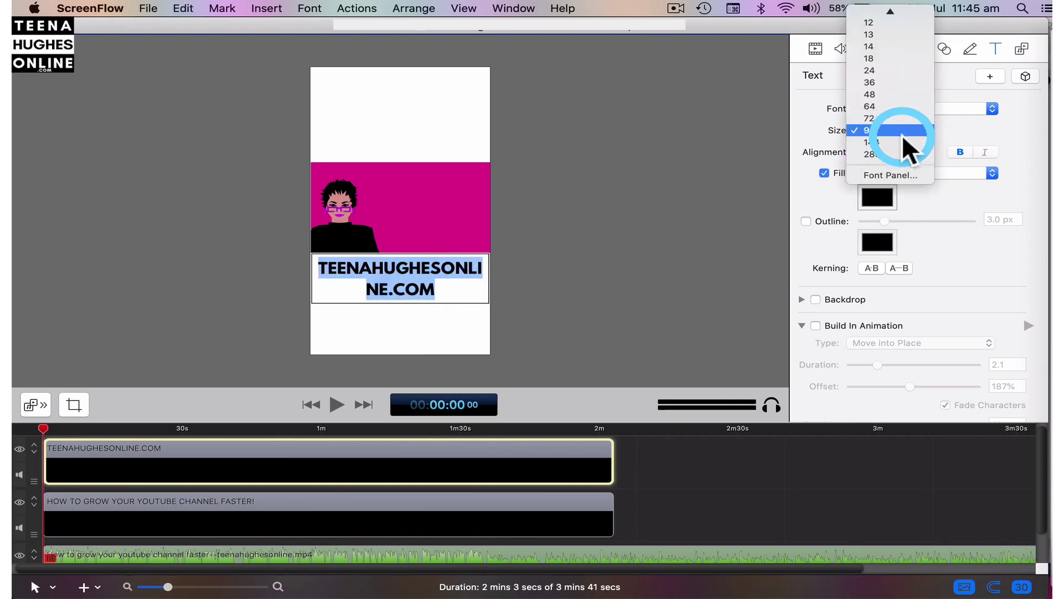
left_click(889, 106)
left_click(583, 249)
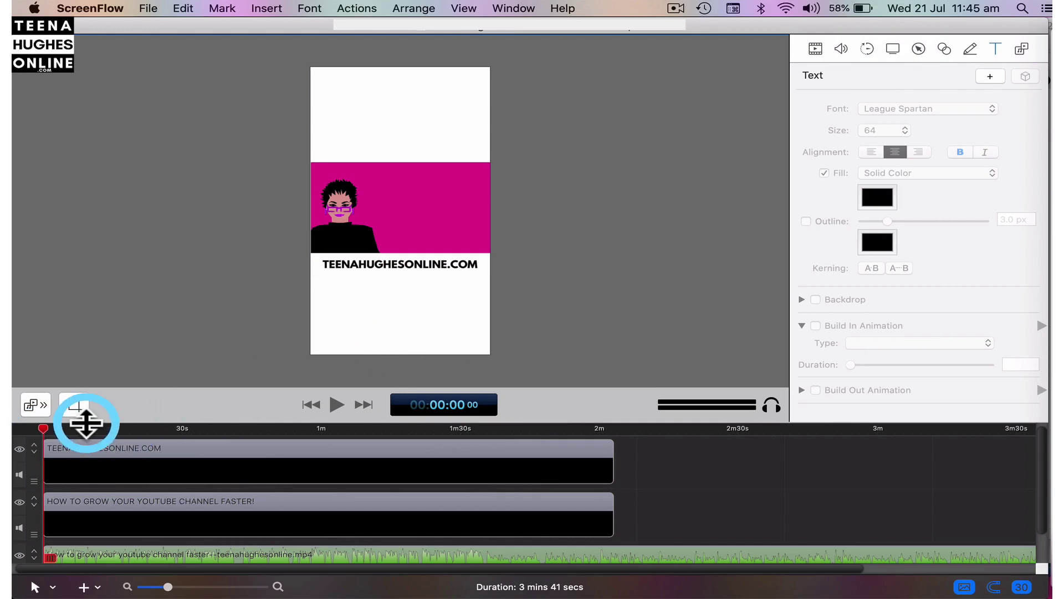
- Mute the audio of the "How to grow your youtube channel faster" video clip
left_click(167, 556)
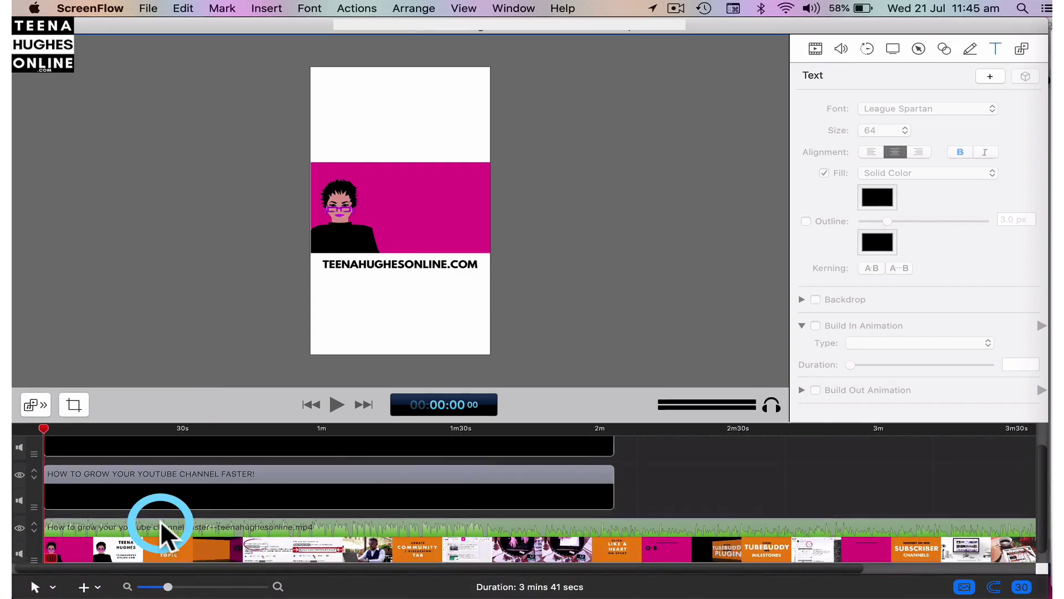
left_click(841, 48)
left_click(864, 121)
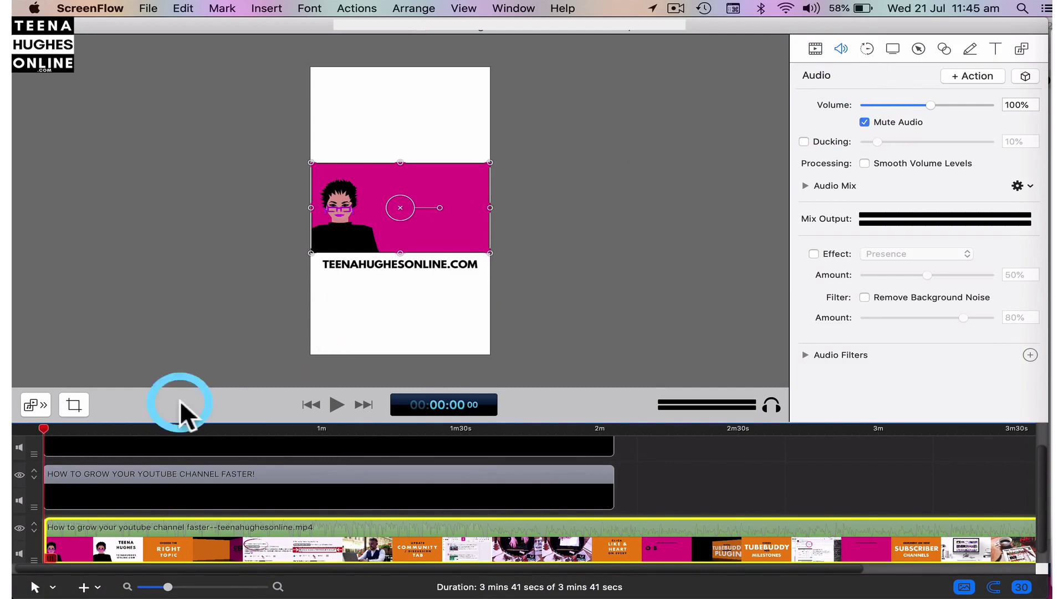
- Play the opening seconds, check the frame where the text clips end, and return the playhead to the start
left_click(335, 403)
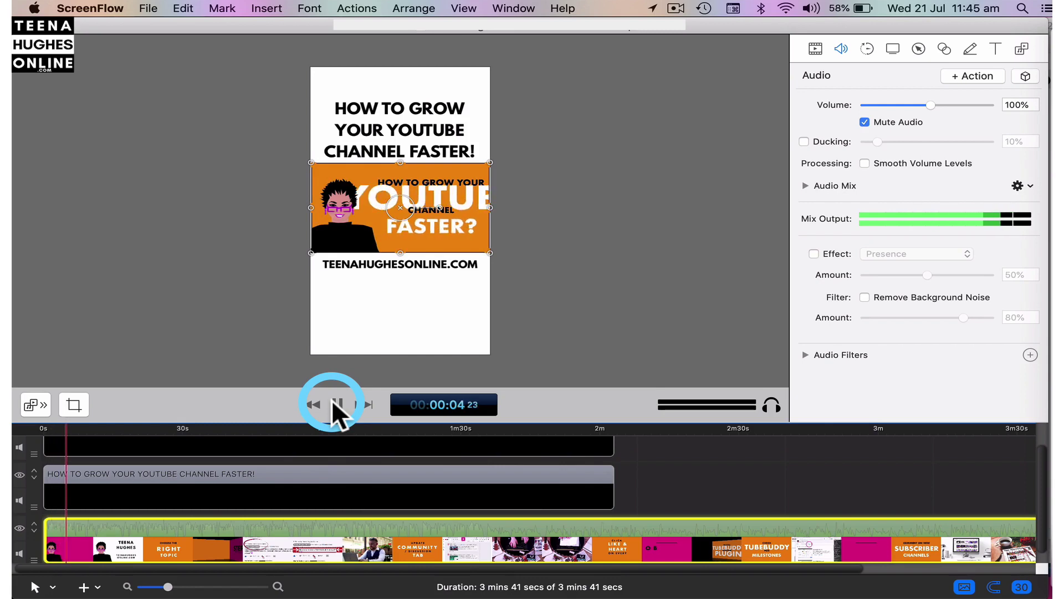
left_click(335, 405)
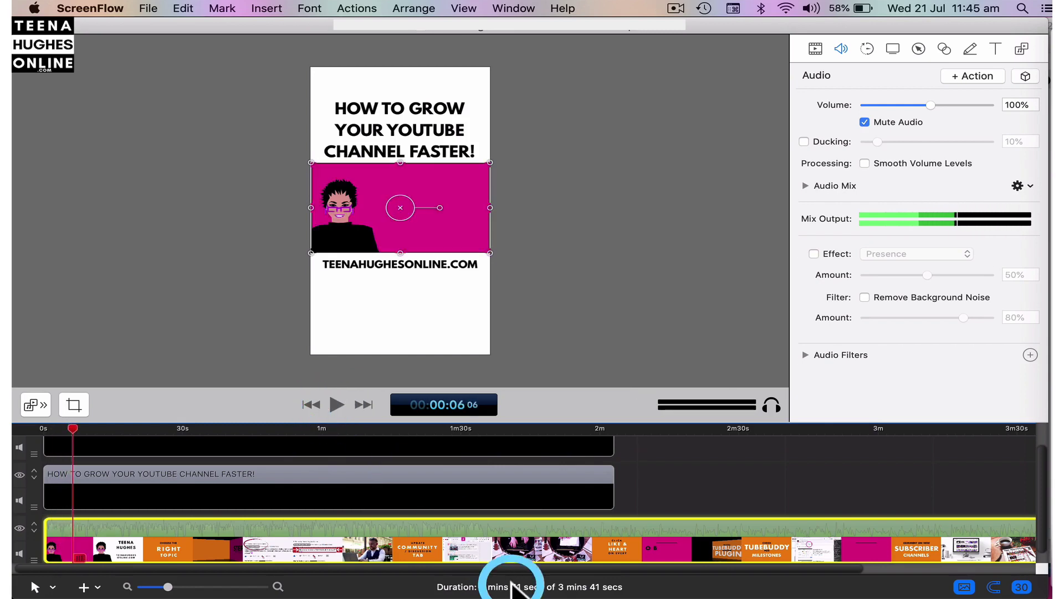
left_click(612, 428)
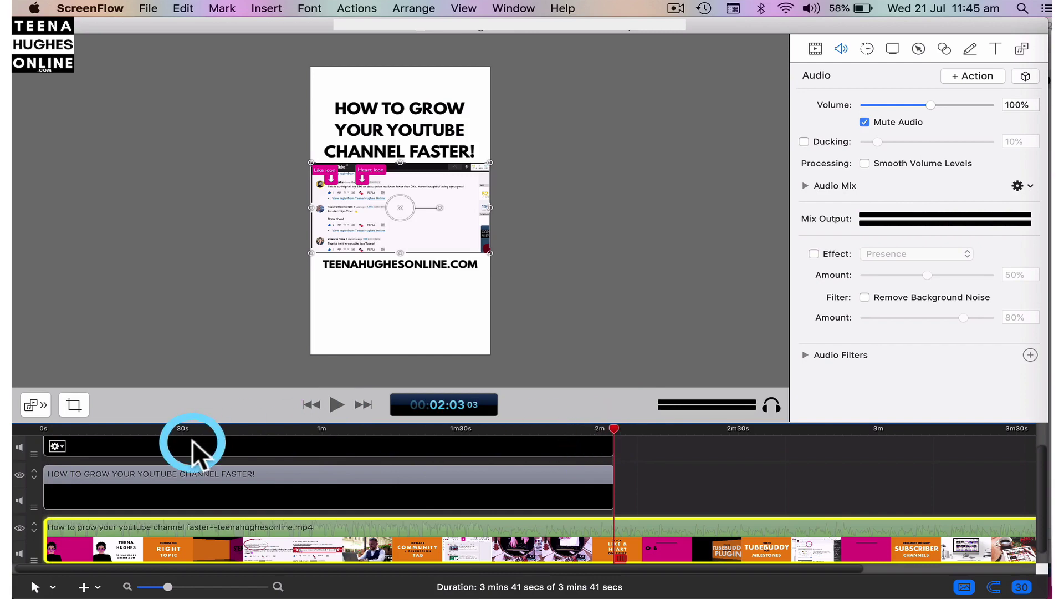
left_click(44, 427)
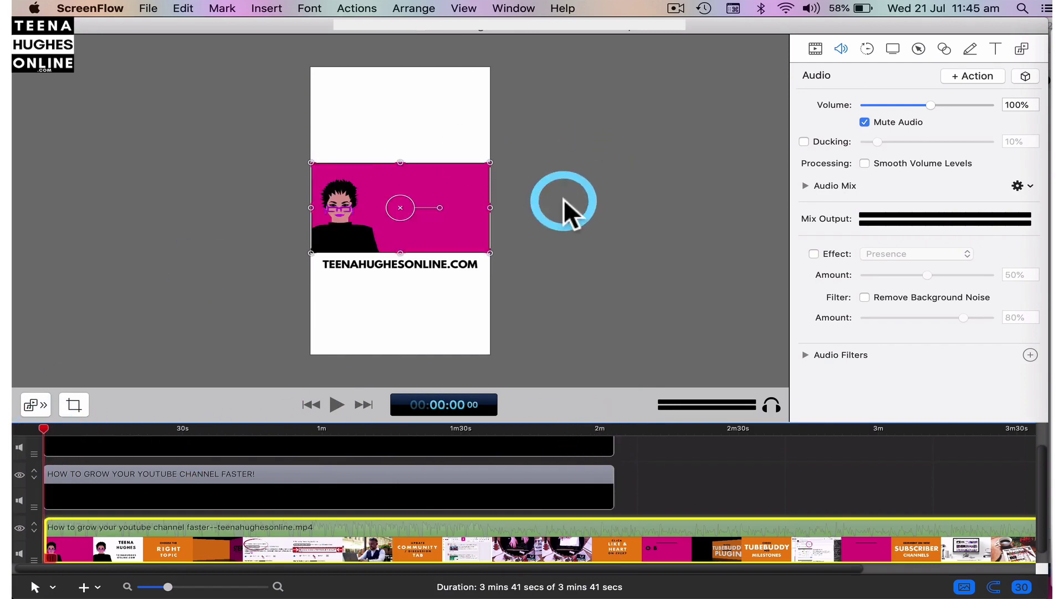
- Scrub to about 16 seconds and inspect the title, the video and the website address on the canvas
scroll(92, 461, "up", 2)
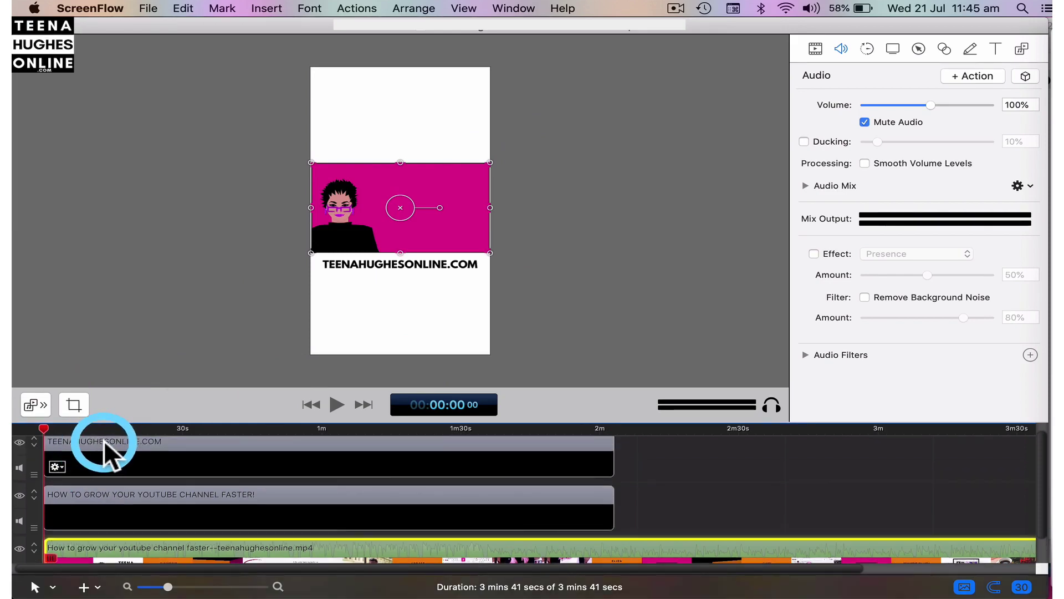
left_click(88, 447)
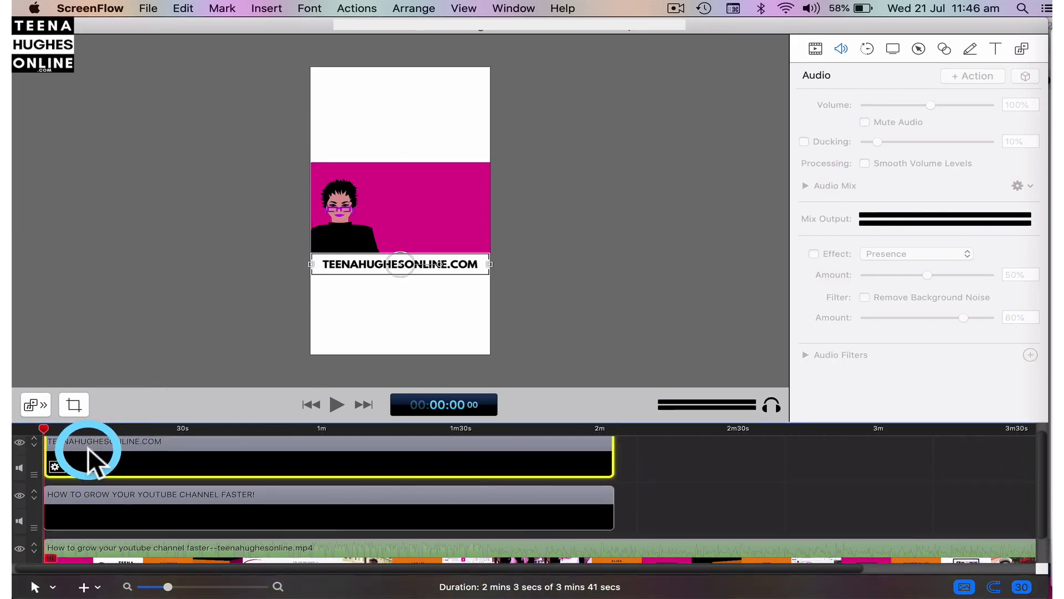
left_click(450, 235)
left_click(621, 177)
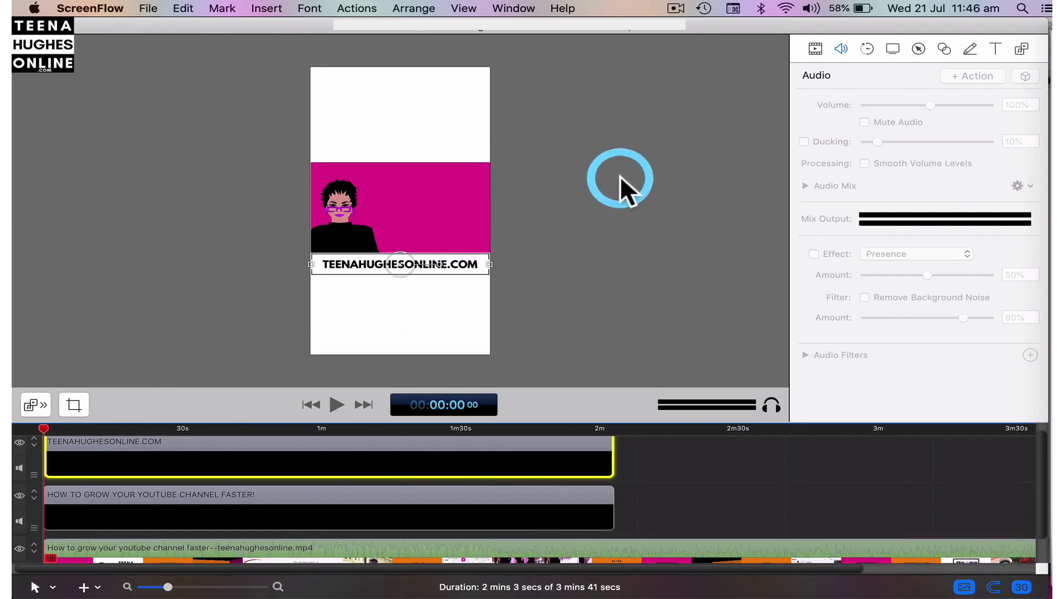
scroll(161, 437, "up", 2)
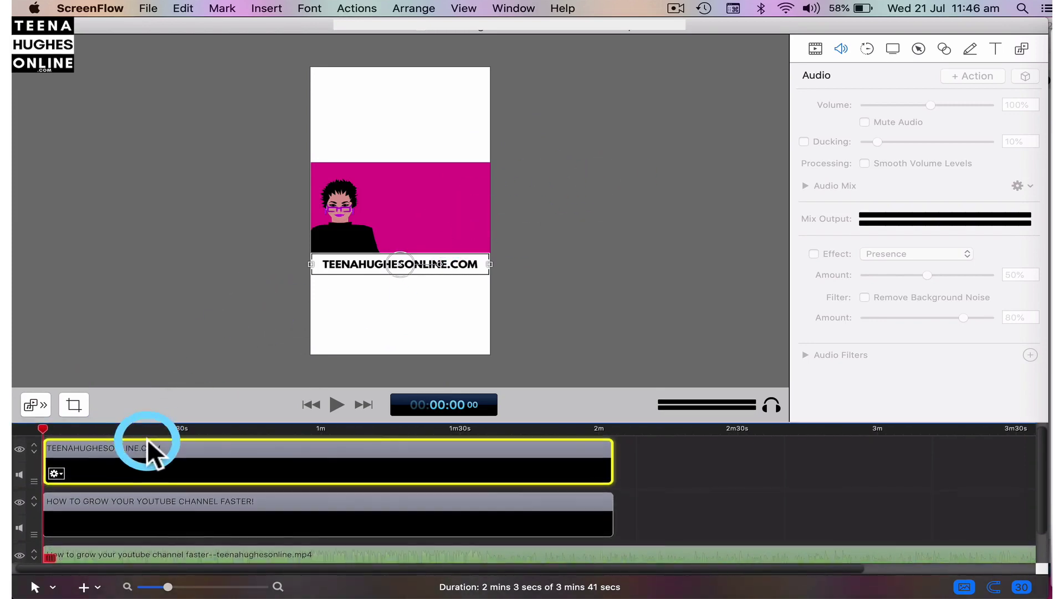
left_click_drag(43, 428, 119, 431)
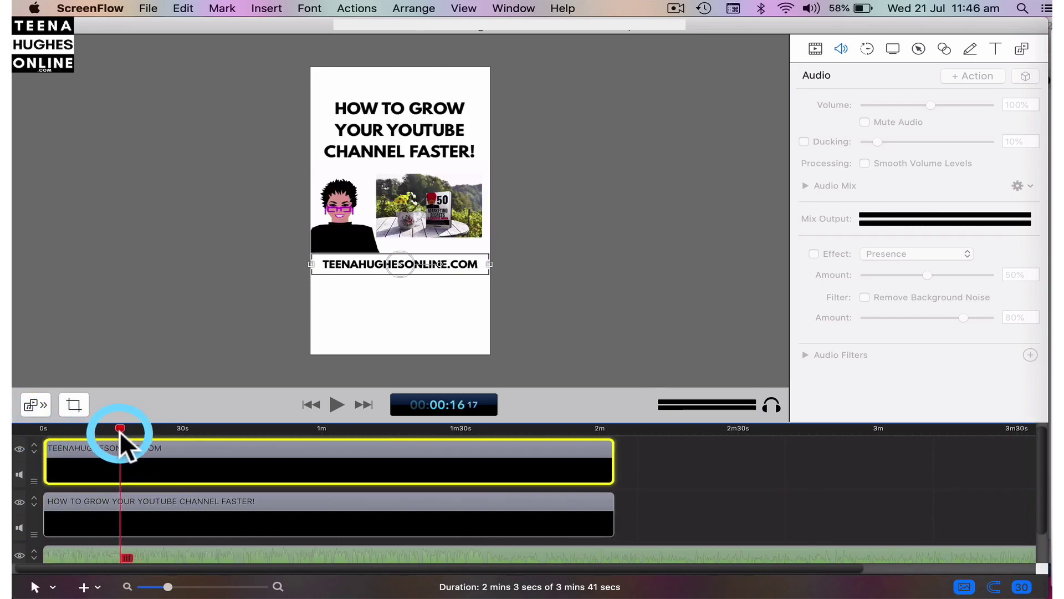
left_click(421, 113)
left_click(396, 216)
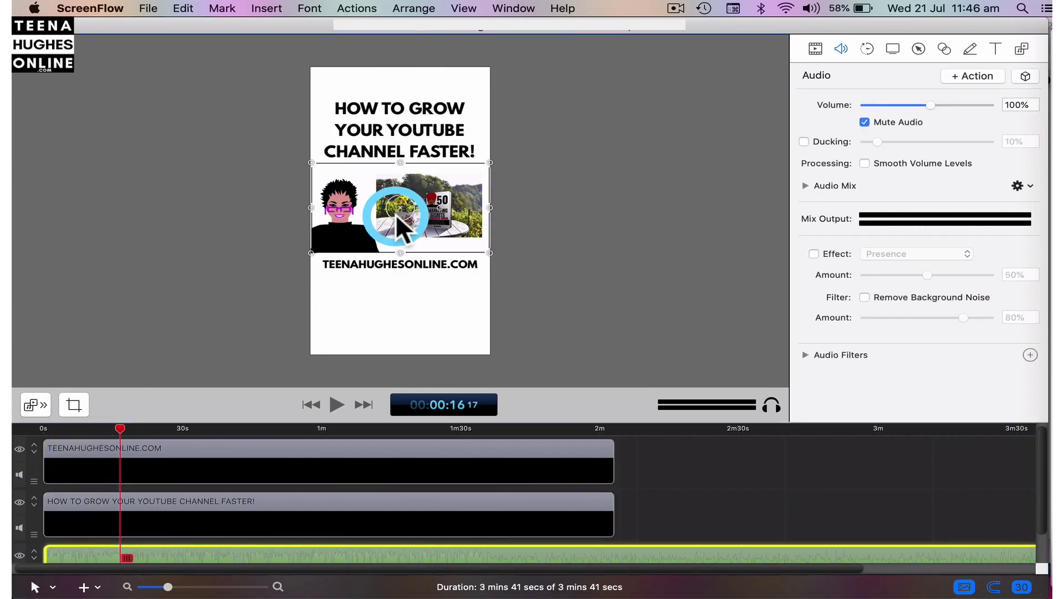
left_click(357, 264)
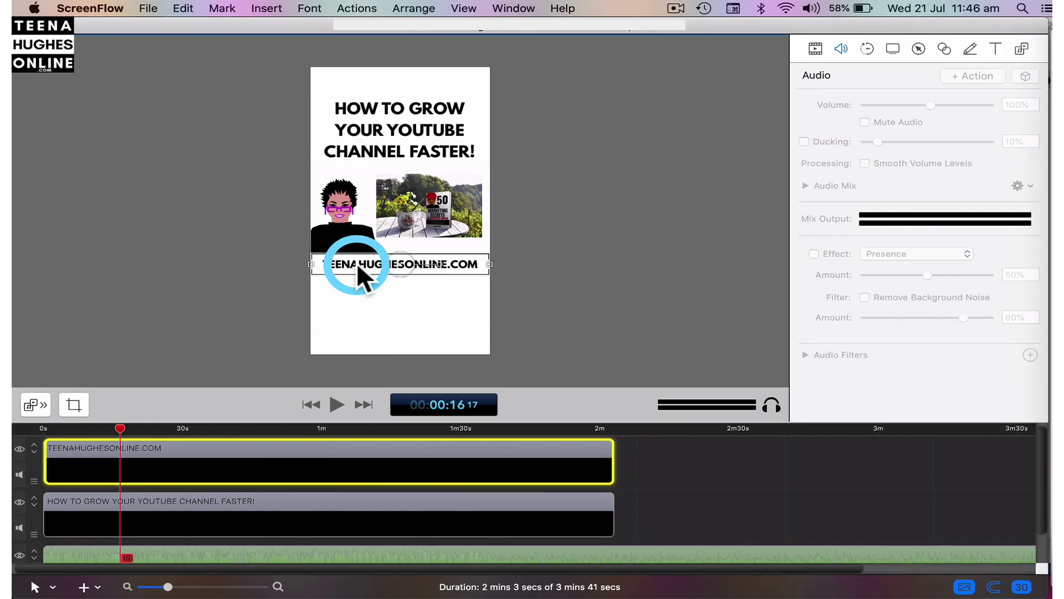
left_click(397, 307)
left_click(338, 261)
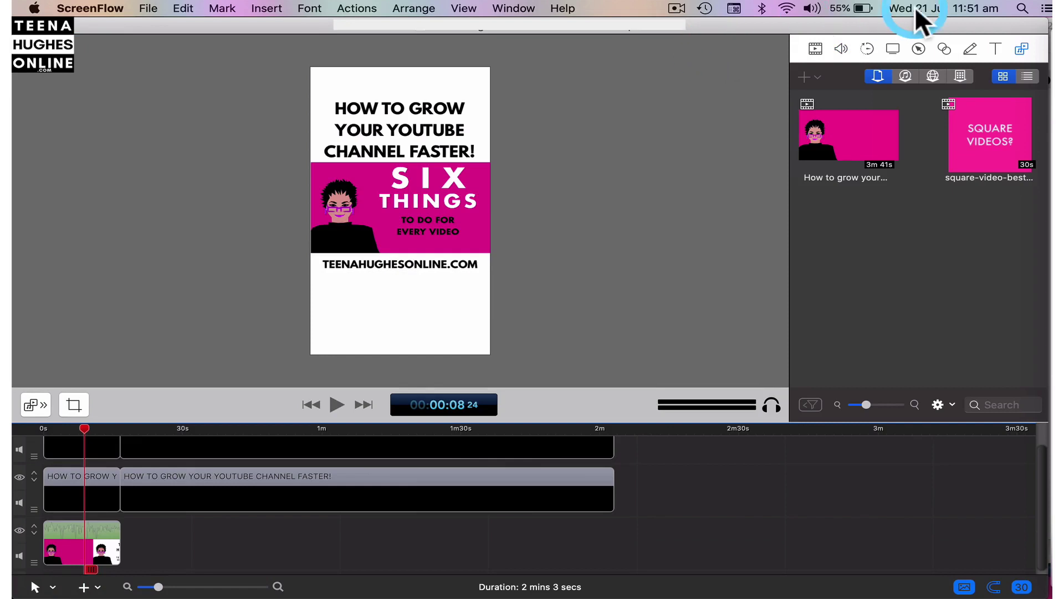
- Add the square video to the timeline directly after the first video clip and scrub to 37 seconds to check its overlap with the text
left_click(983, 129)
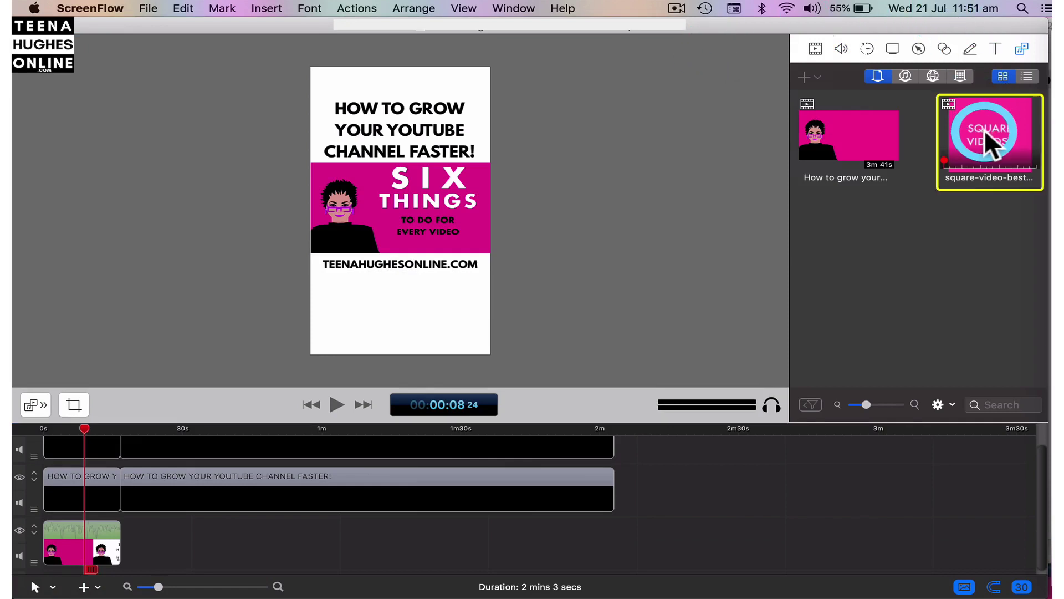
left_click_drag(983, 129, 172, 562)
left_click_drag(84, 429, 118, 435)
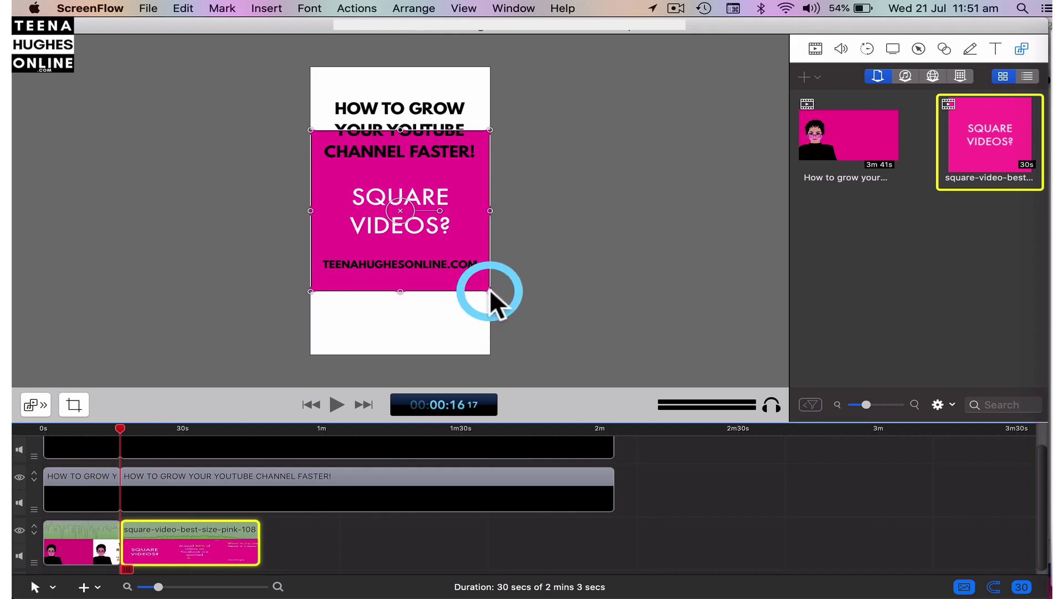
mouse_move(490, 289)
left_mouse_down()
mouse_move(395, 219)
mouse_move(530, 339)
mouse_move(444, 272)
mouse_move(493, 284)
left_mouse_up()
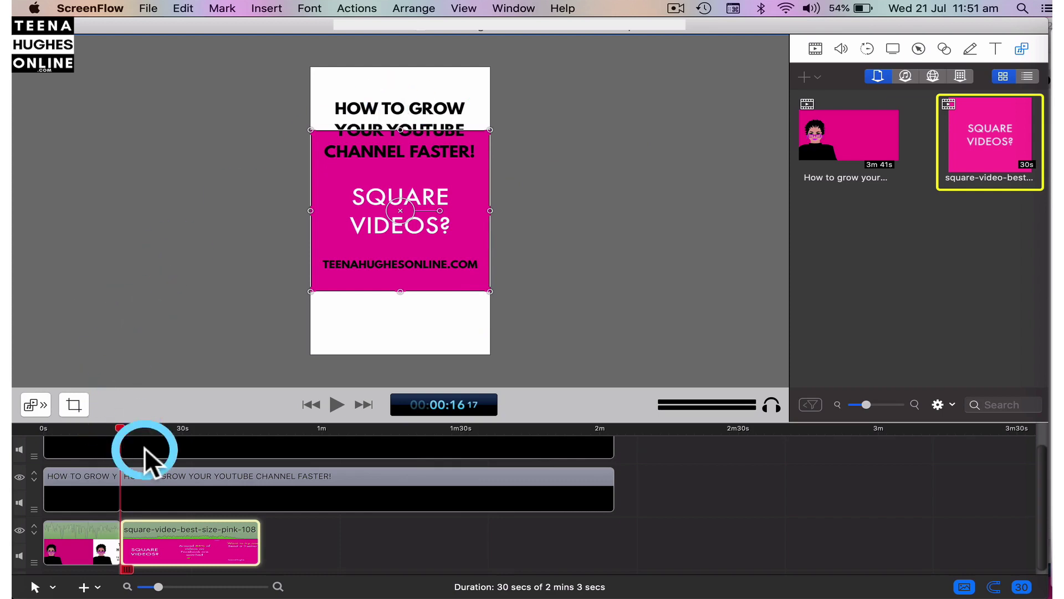
left_click_drag(123, 430, 215, 438)
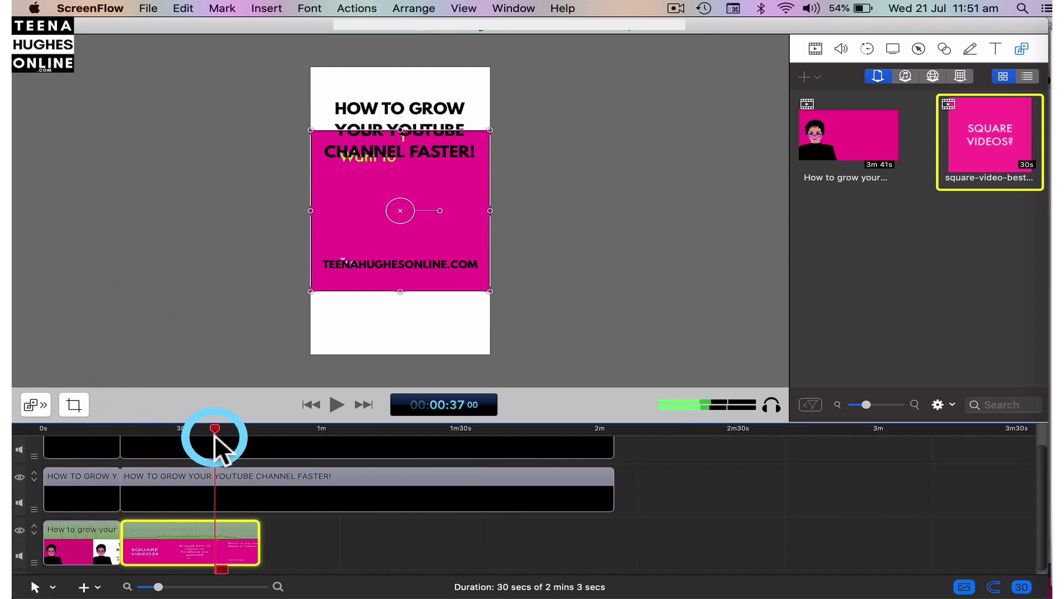
left_click(377, 108)
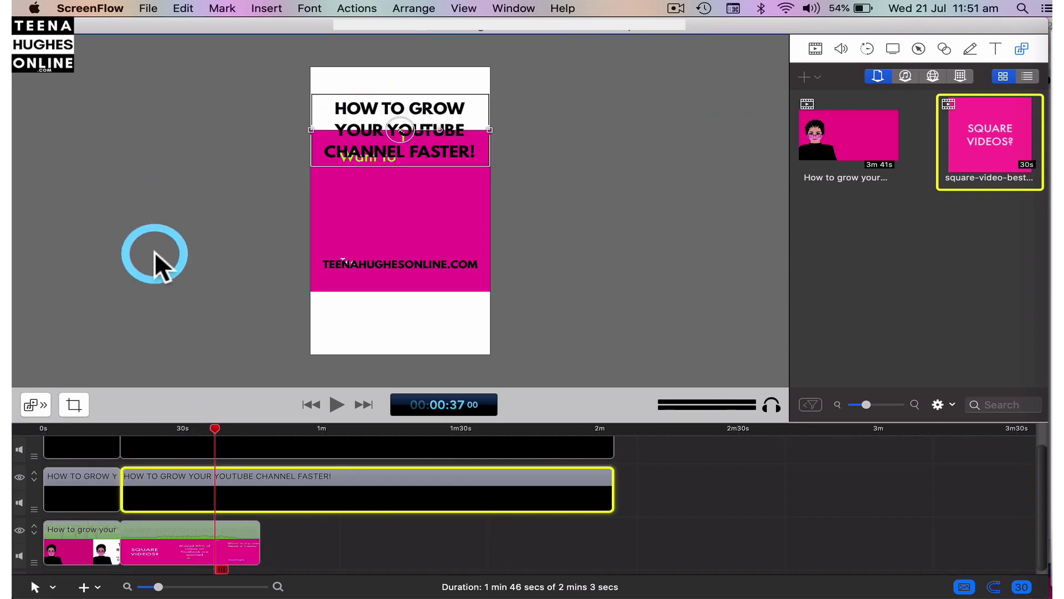
- Try Lemon, Lime and Grape as the canvas background colour, and apply Tangerine
left_click(71, 404)
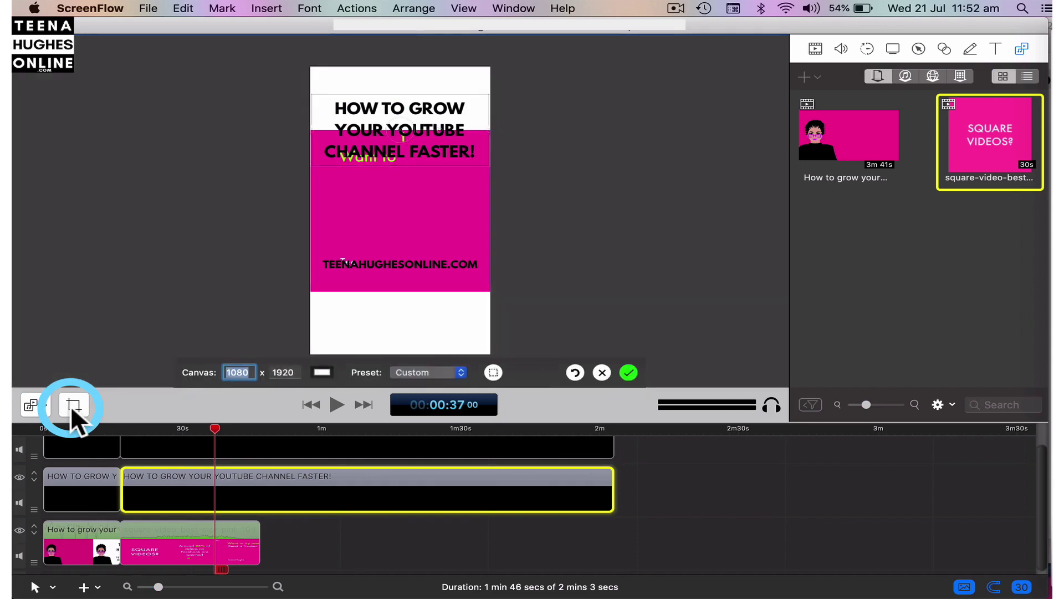
left_click(320, 372)
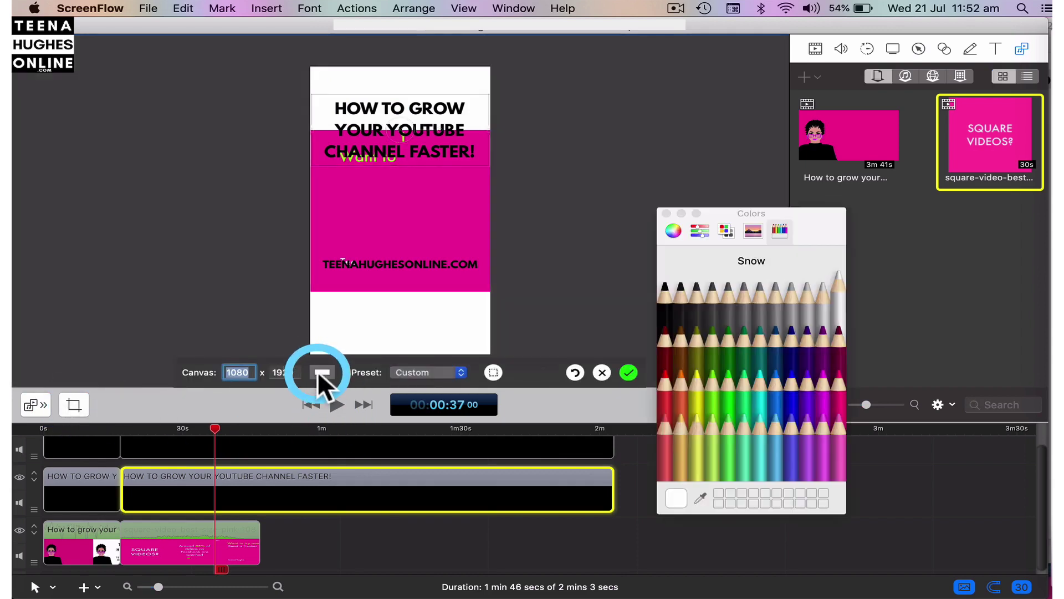
left_click(696, 381)
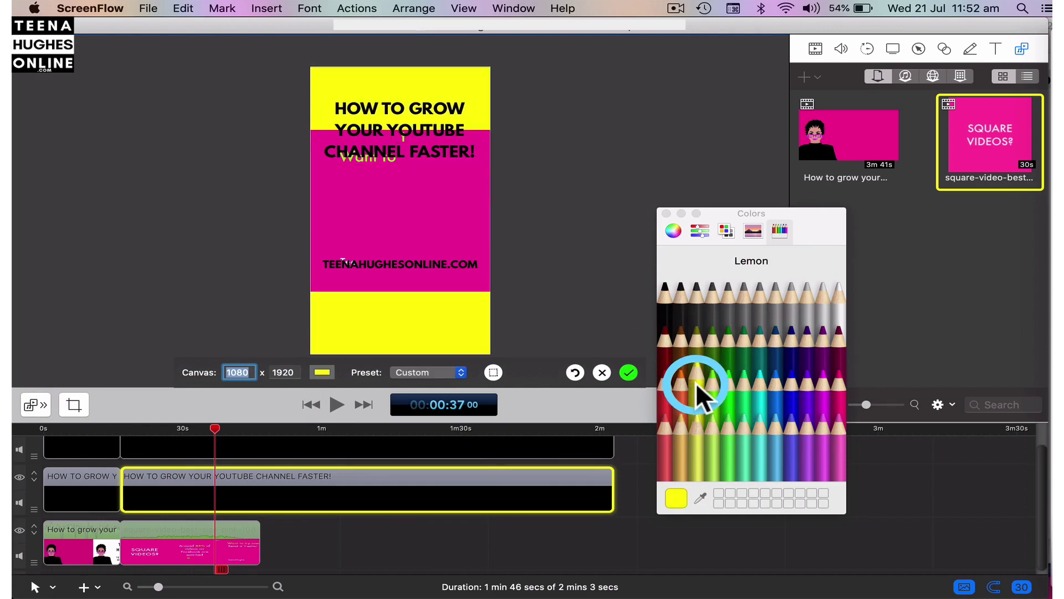
left_click(676, 385)
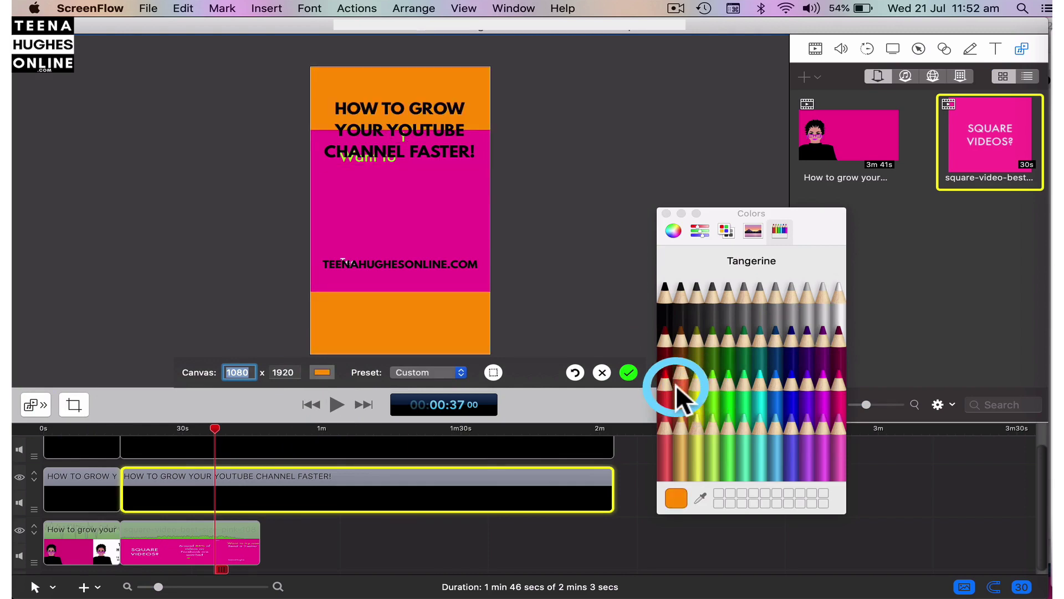
left_click(710, 397)
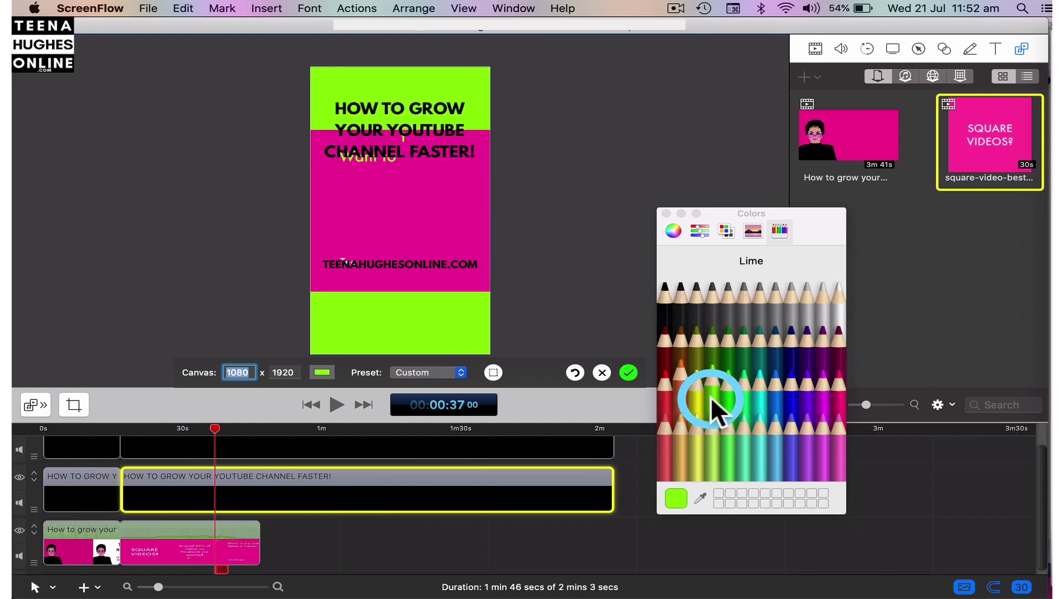
left_click(680, 393)
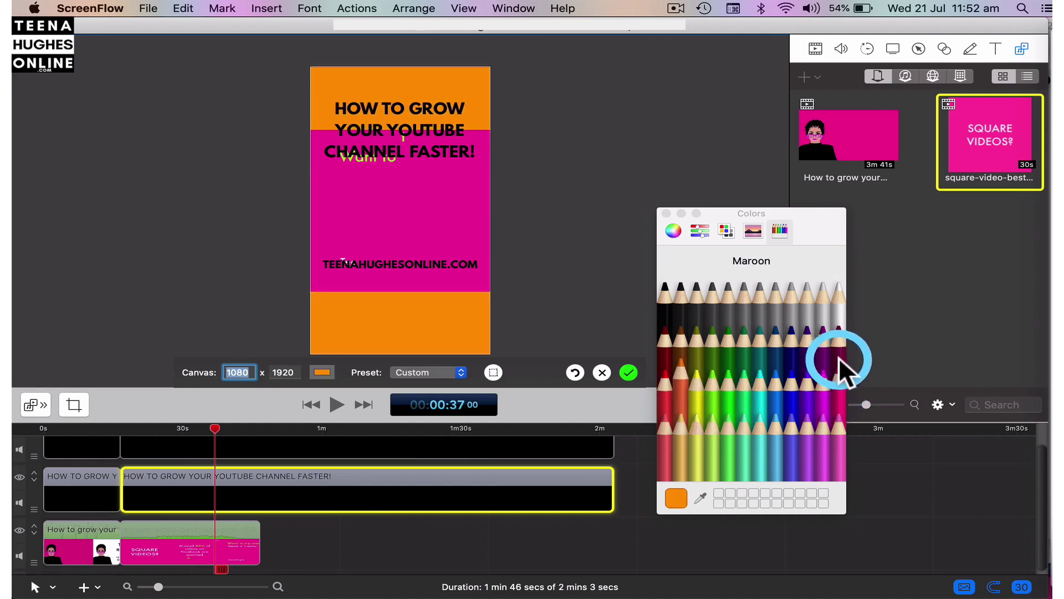
left_click(813, 410)
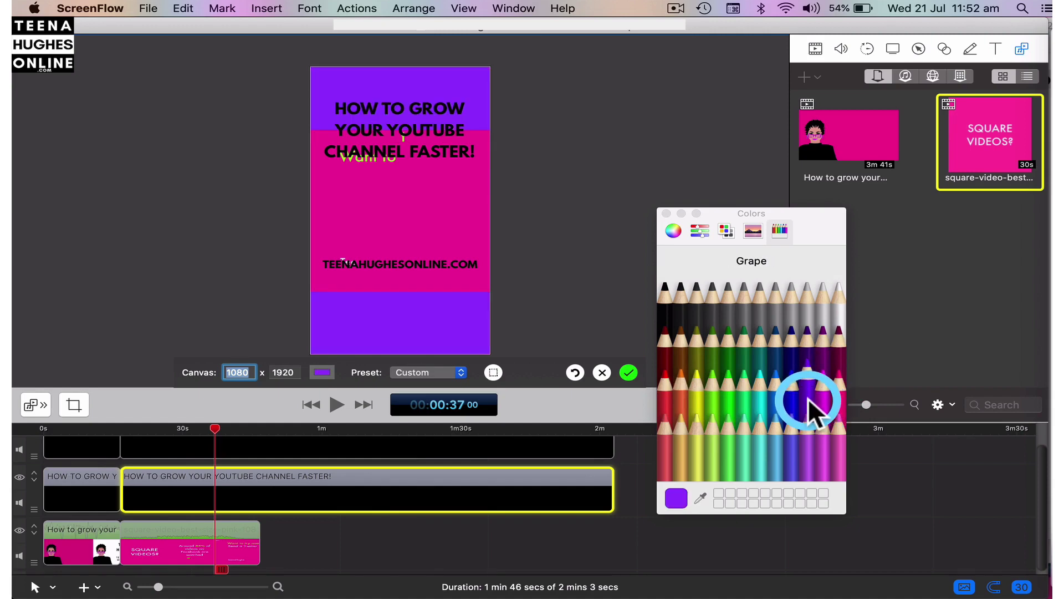
left_click(681, 398)
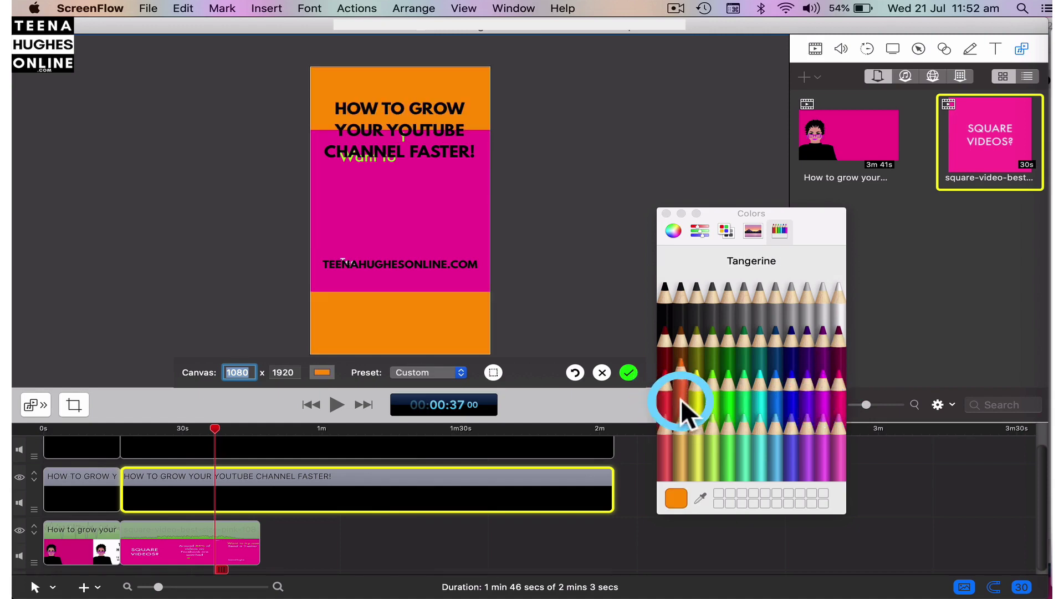
left_click(667, 214)
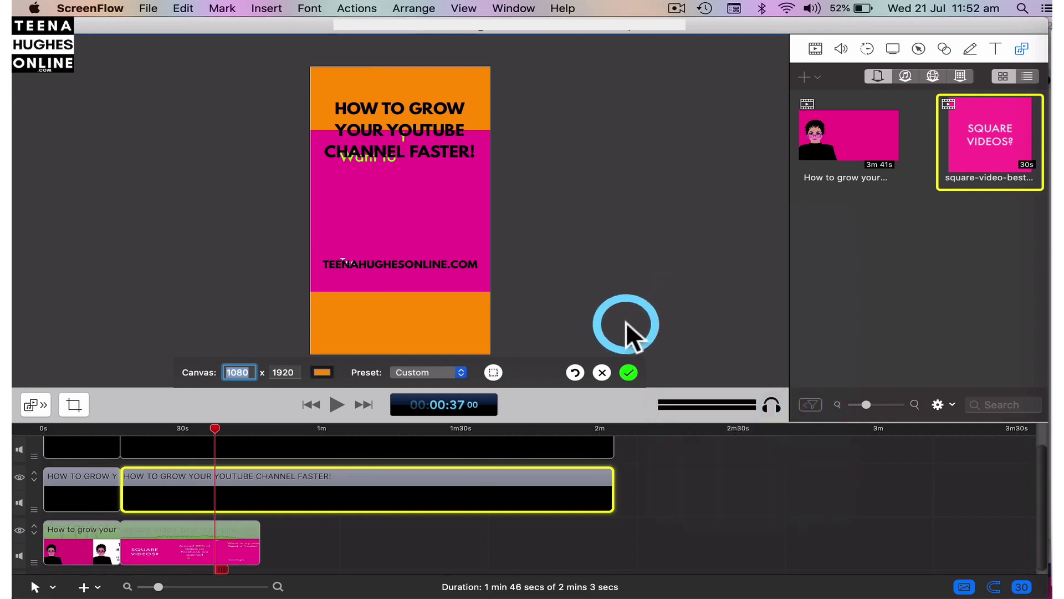
left_click(628, 372)
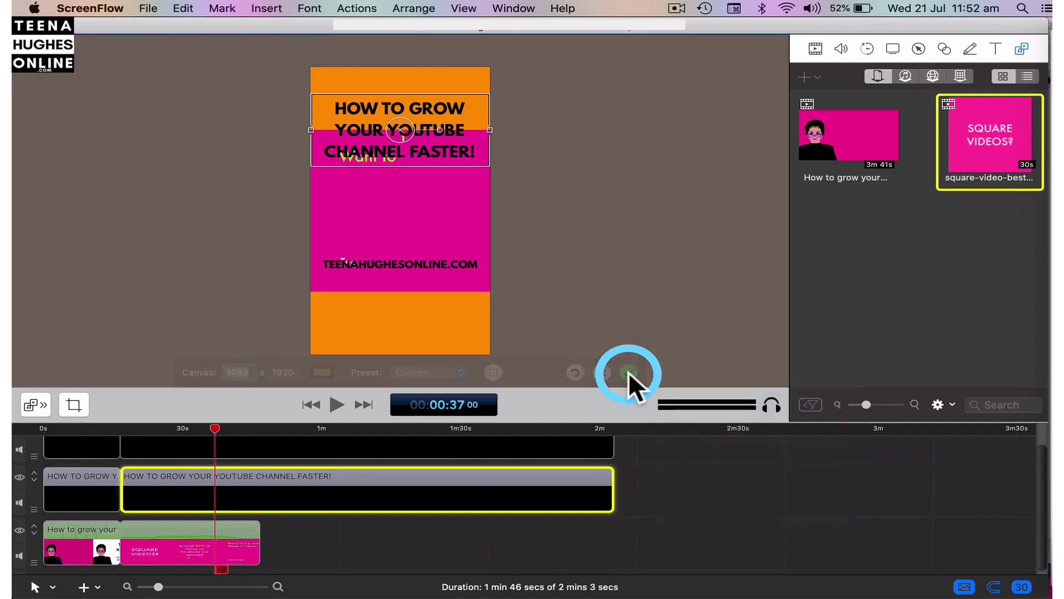
- Move the website address of the second section down into the orange area just below the square video
left_click(606, 260)
left_click(318, 416)
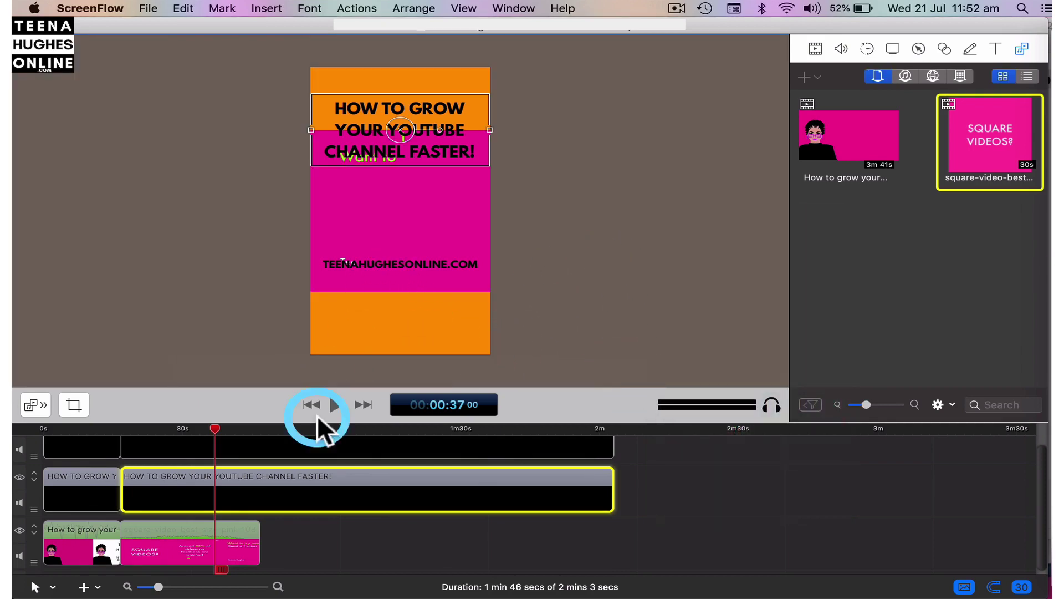
left_click(294, 447)
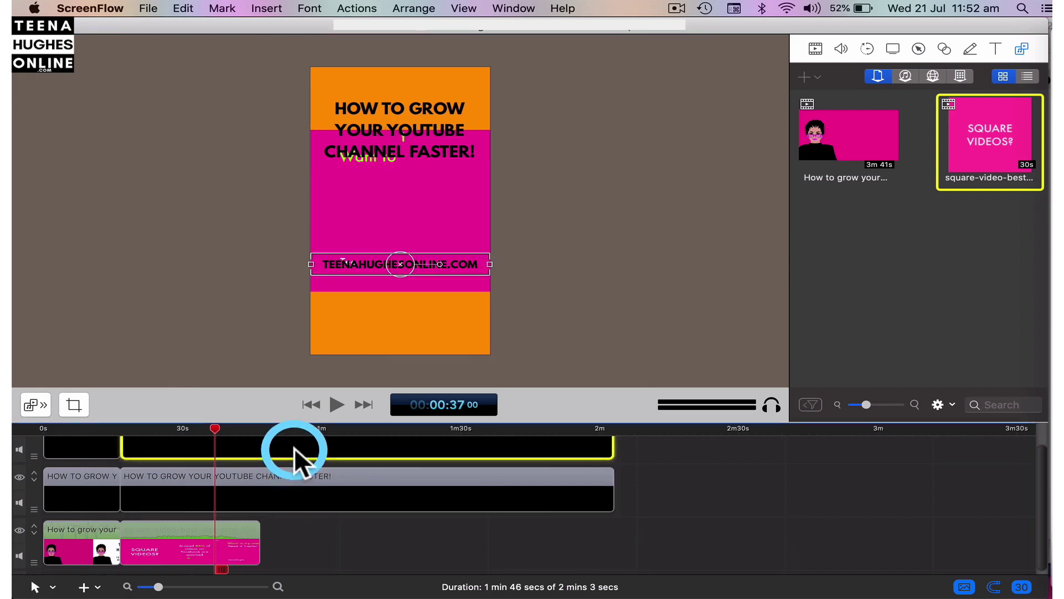
left_click_drag(370, 260, 370, 298)
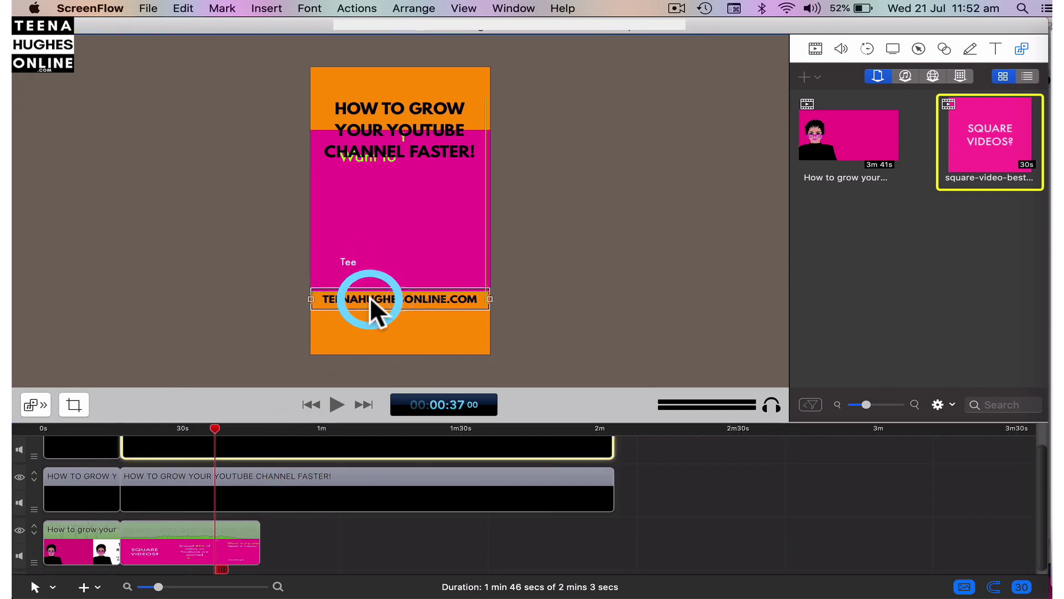
- Change the second section's title to "WHY USE SQUARE VIDEOS??" and move it up into the orange area above the square video
left_click(386, 112)
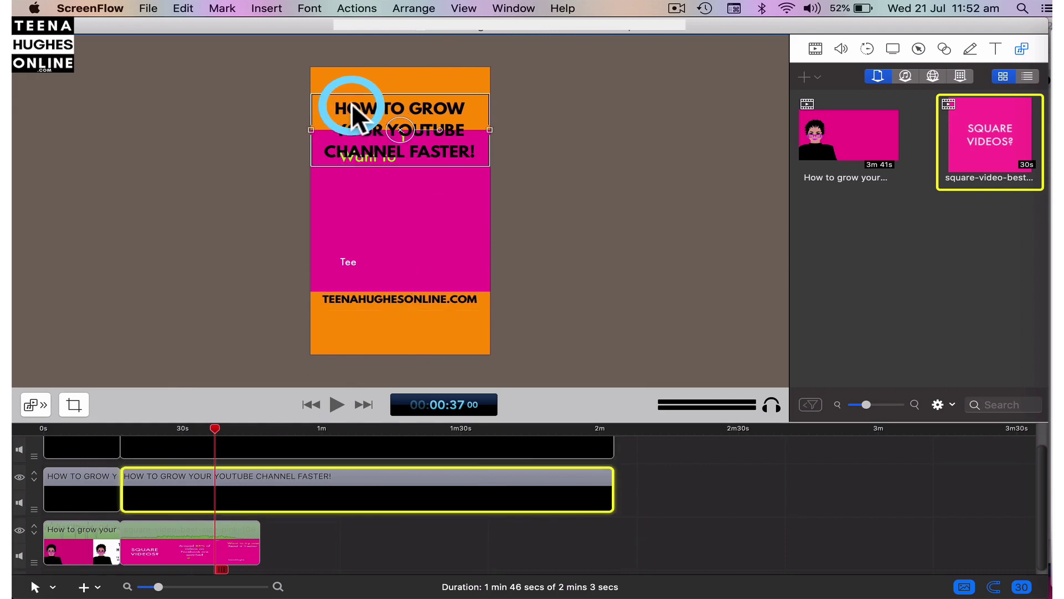
double_click(353, 111)
type("WHY USE")
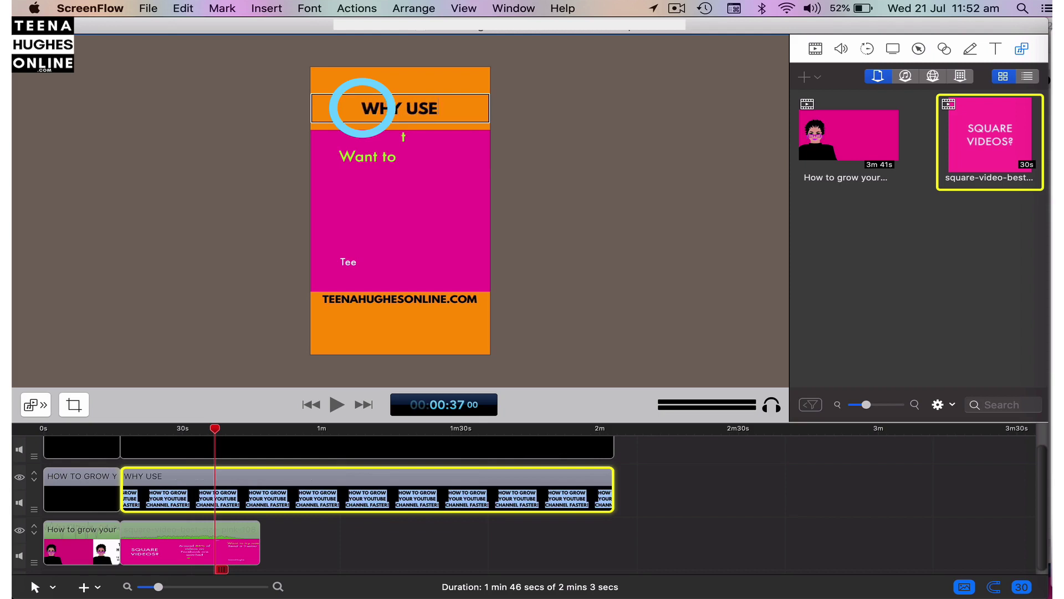
type(" SQUARE VID")
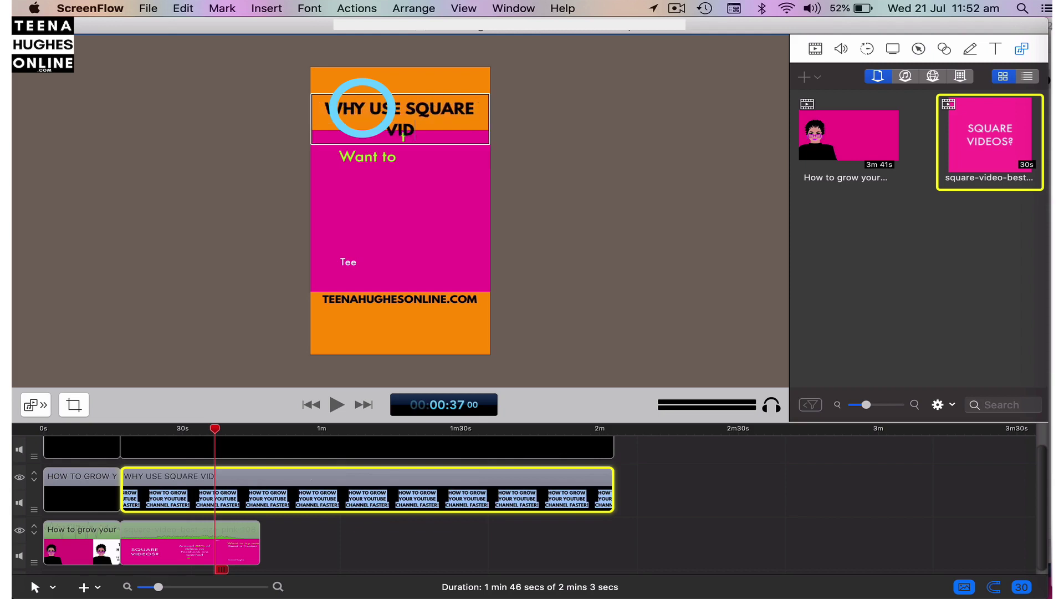
type("EOS??")
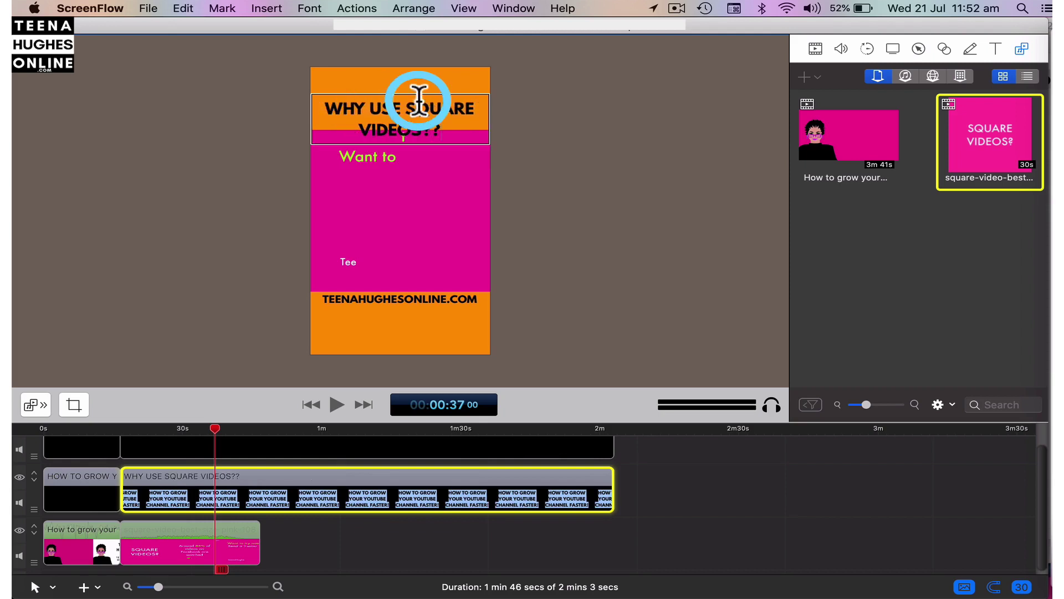
left_click(536, 147)
left_click_drag(395, 105, 394, 98)
left_click_drag(394, 98, 394, 96)
- Mute the square video clip's audio and play its section from about 16 seconds to check the title and website address
left_click(140, 523)
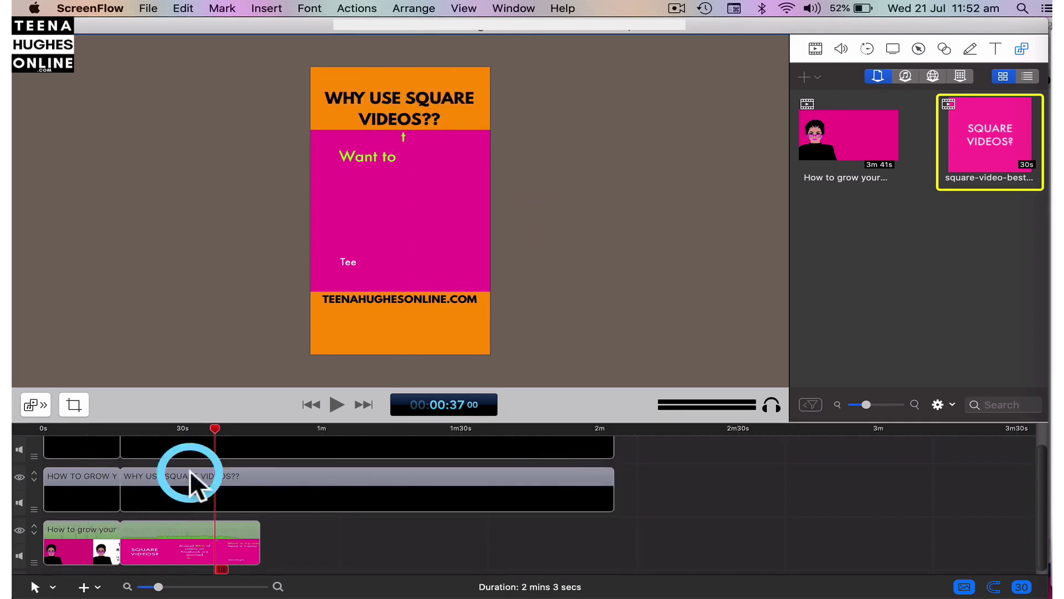
left_click_drag(227, 442, 120, 438)
left_click(204, 523)
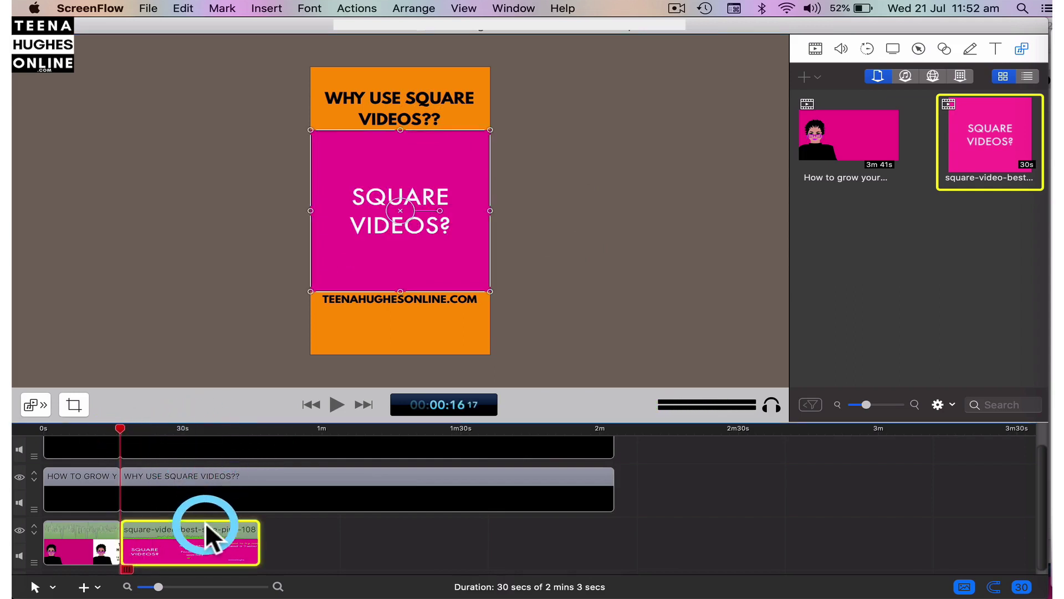
left_click(842, 48)
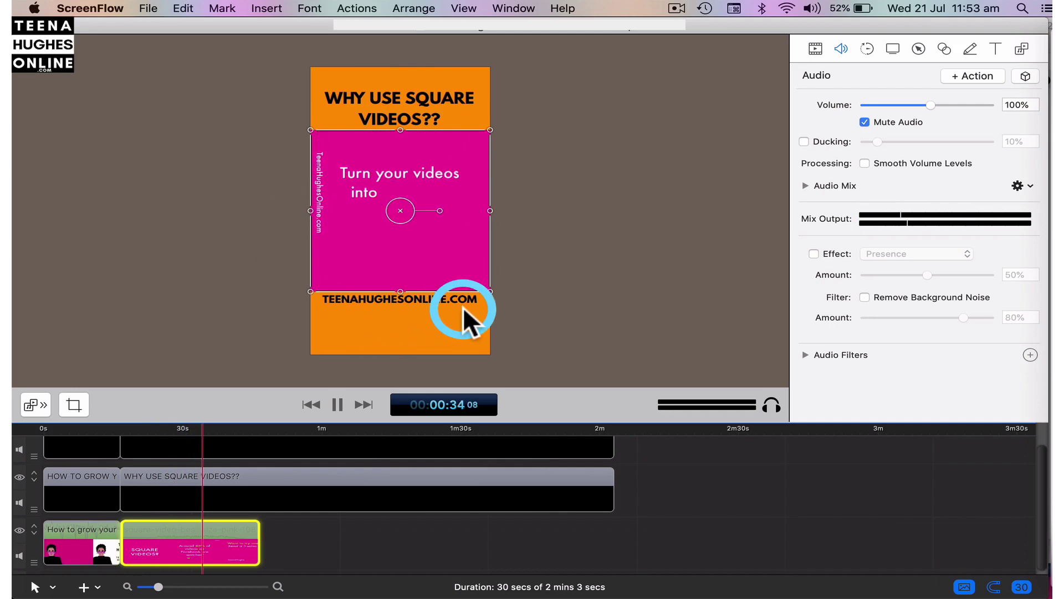
left_click(396, 299)
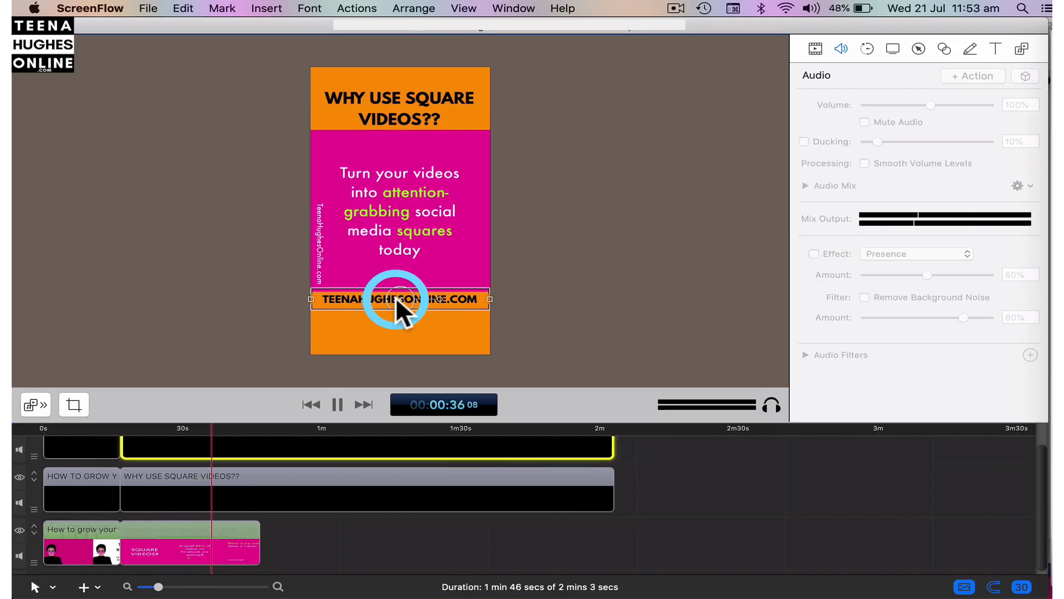
left_click(523, 316)
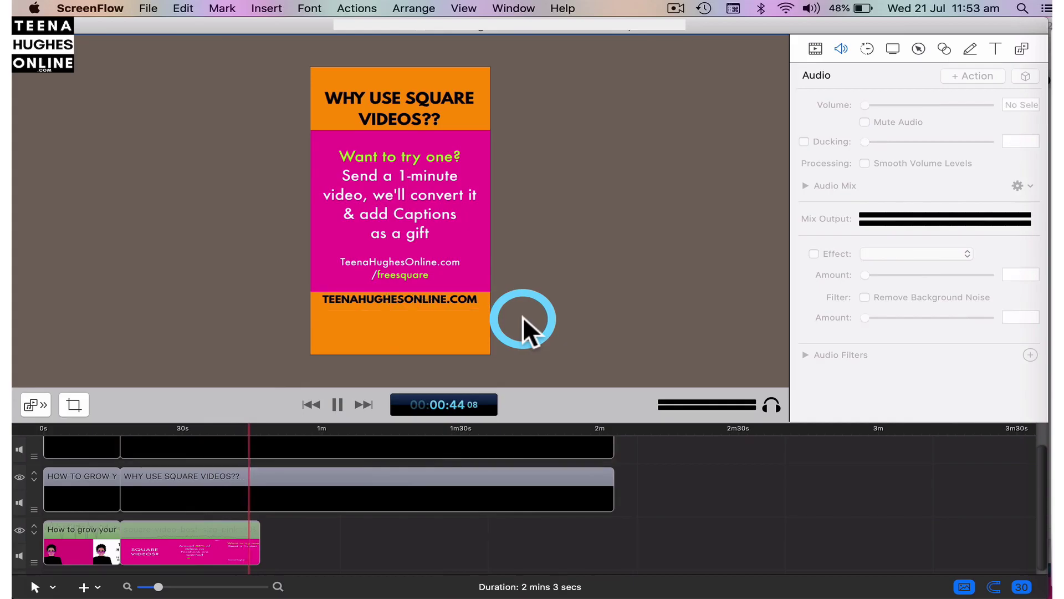